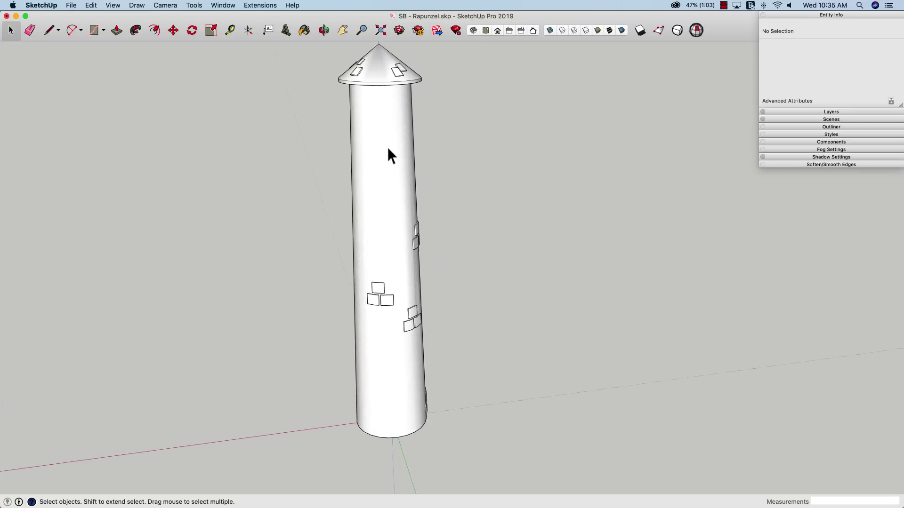
Examine the tower's hollow interior and wall thickness at the base in X-ray display, and restore the opaque display
middle_click_drag(382, 206, 384, 216)
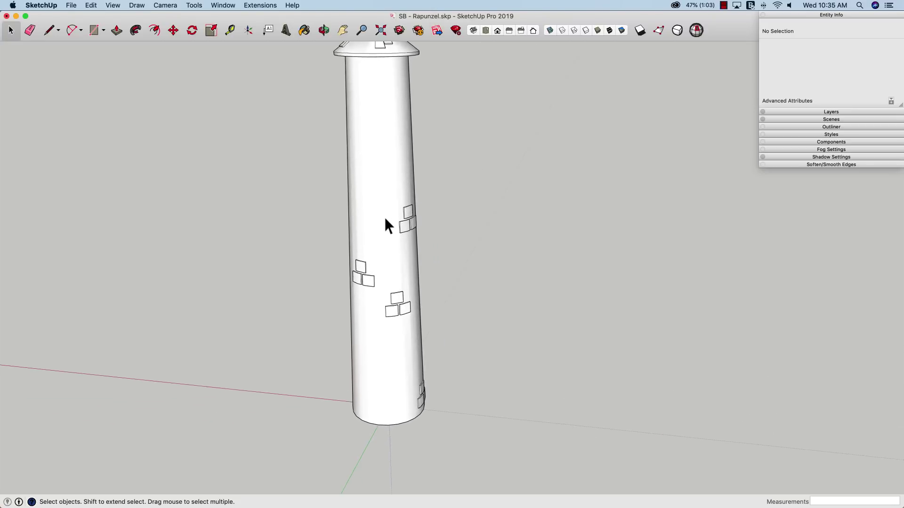
scroll(384, 216, "up", 6)
scroll(386, 218, "up", 3)
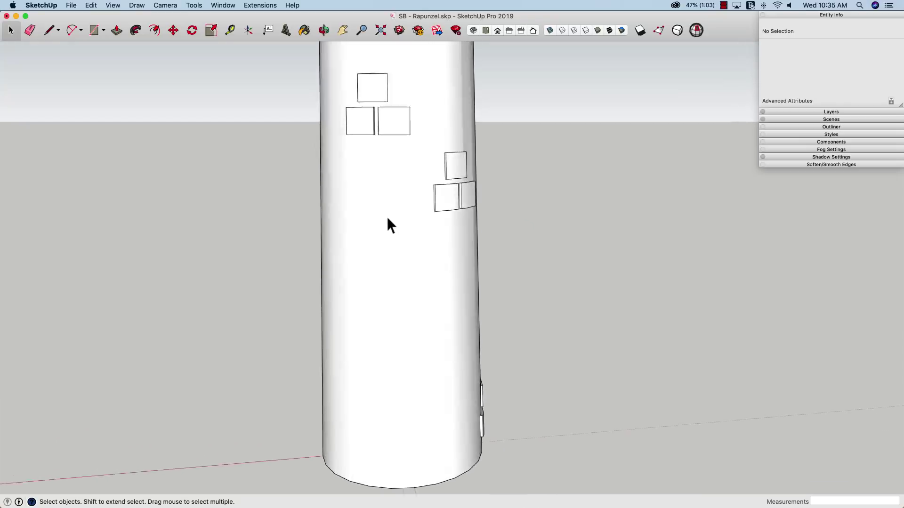
left_click(549, 31)
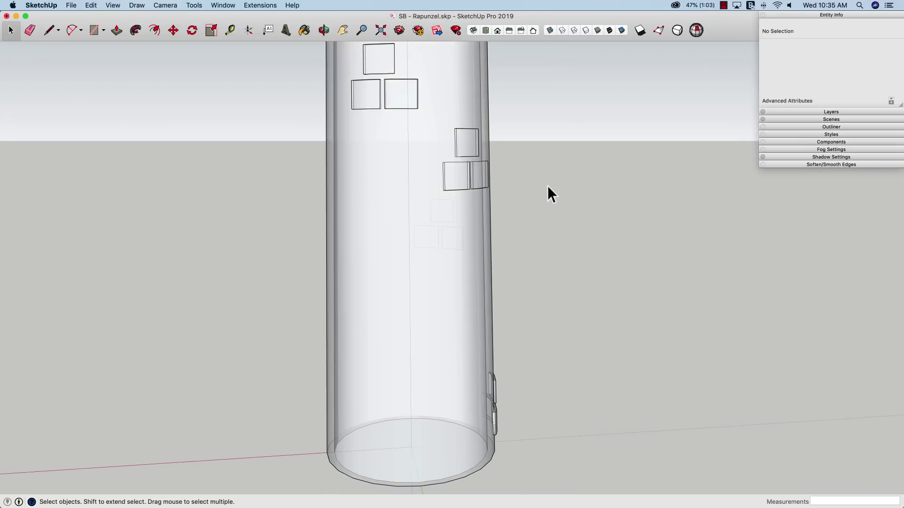
middle_click_drag(549, 193, 317, 409)
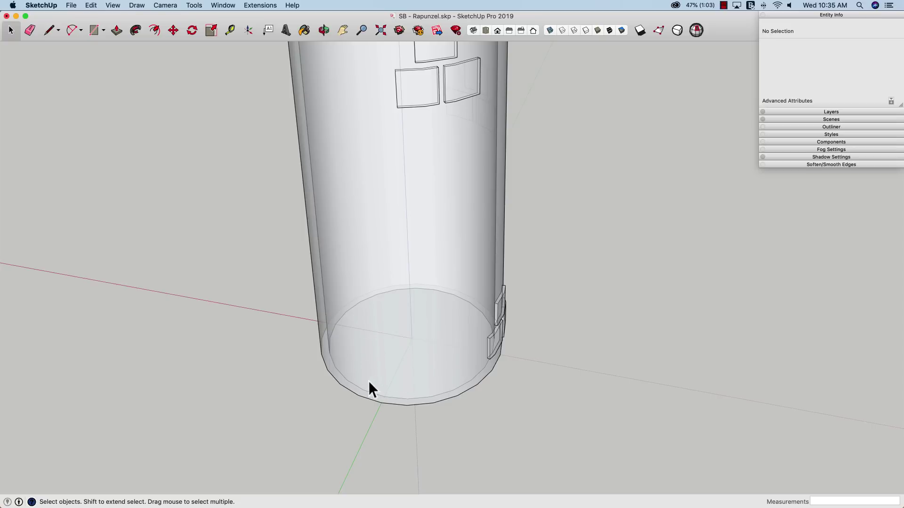
scroll(417, 336, "down", 1)
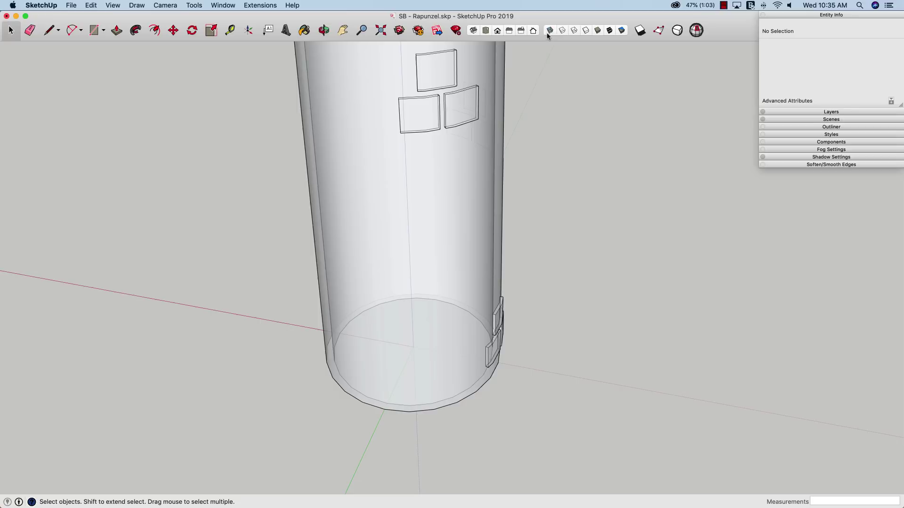
left_click(549, 31)
scroll(549, 92, "down", 10)
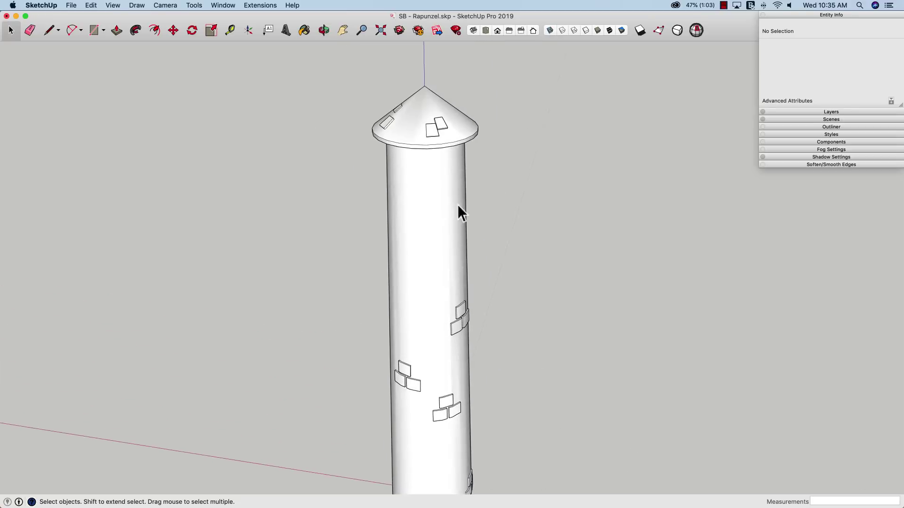
Show the hidden geometry so the facet lines of the tower's curved wall are displayed
mouse_move(457, 204)
middle_mouse_down()
mouse_move(431, 204)
mouse_move(428, 138)
mouse_move(421, 166)
middle_mouse_up()
key("alt+h")
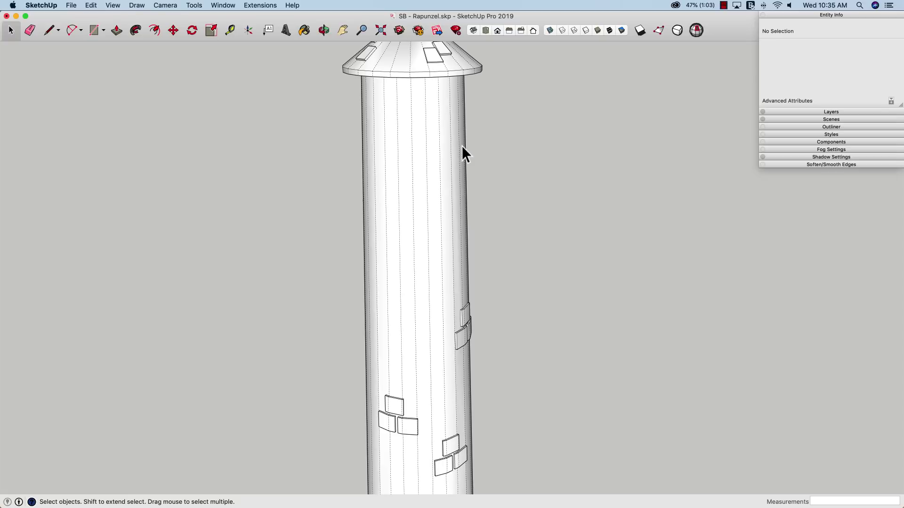
middle_click_drag(400, 97, 384, 101)
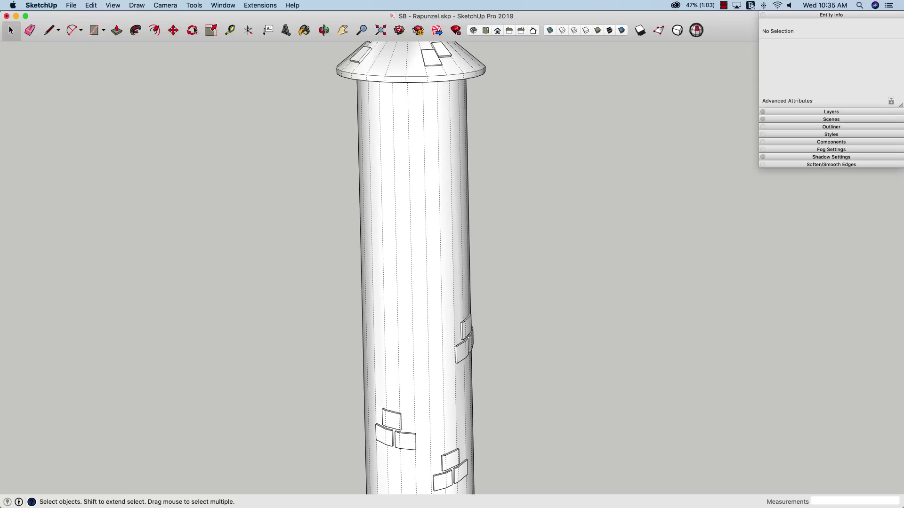
left_click(108, 6)
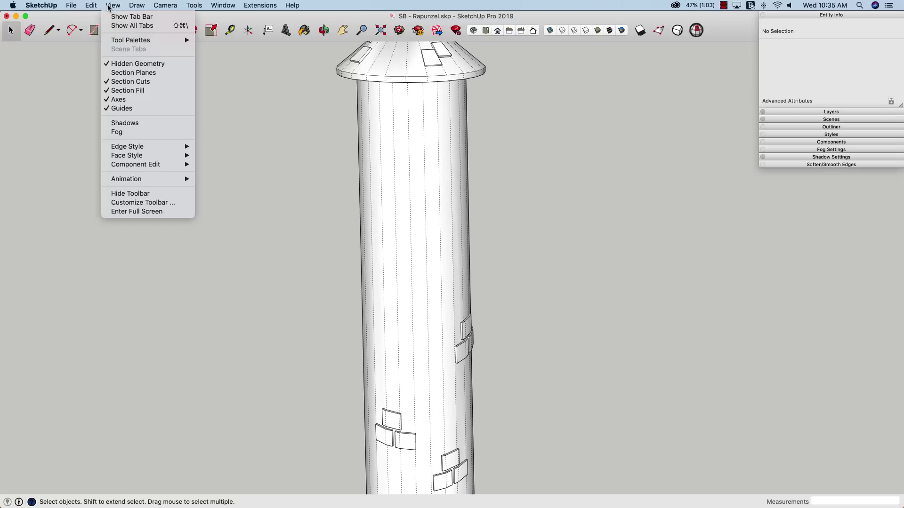
scroll(414, 119, "up", 3)
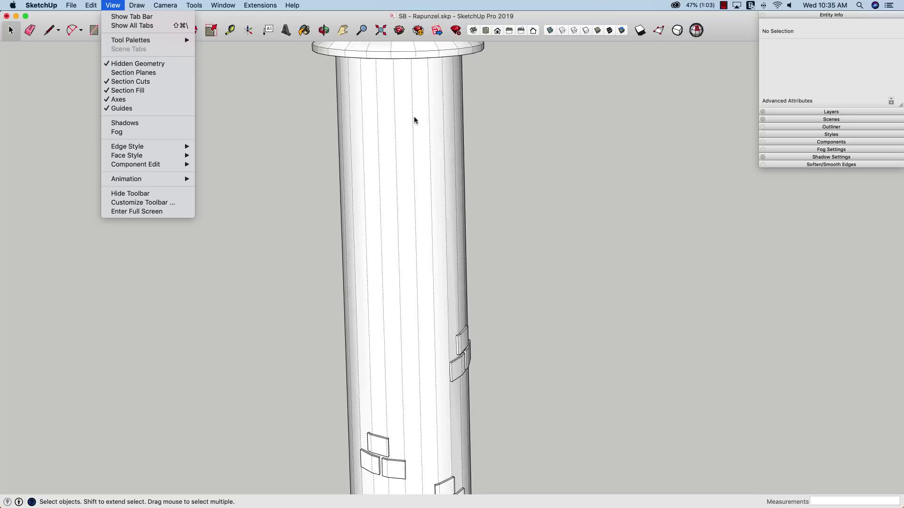
scroll(400, 130, "up", 2)
left_click(476, 137)
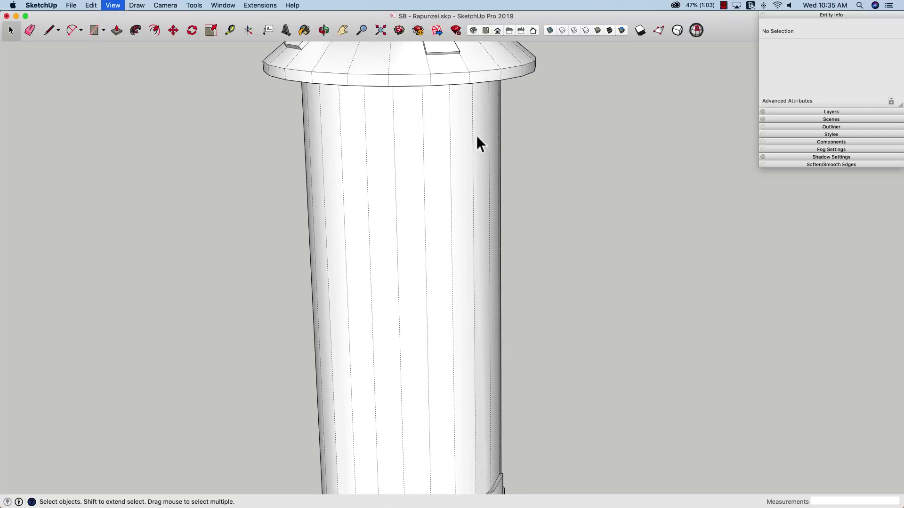
Draw a window outline's flat top edge, one sloped corner and a vertical side about 4' 1" long on the facets below the roof
key("l")
left_click(394, 143)
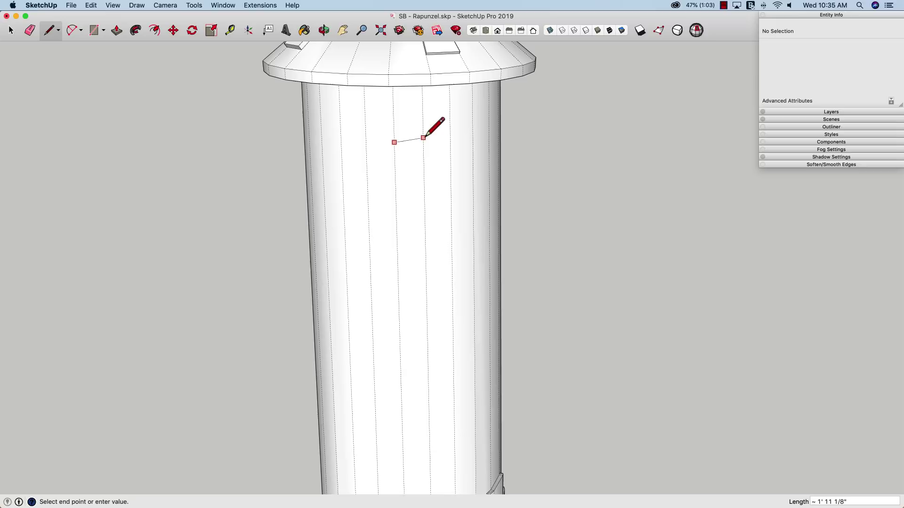
left_click(423, 141)
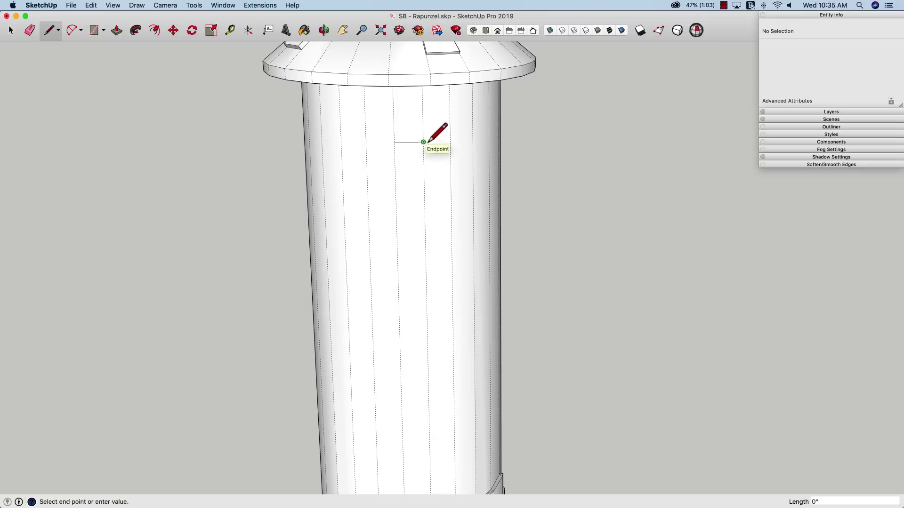
left_click(450, 161)
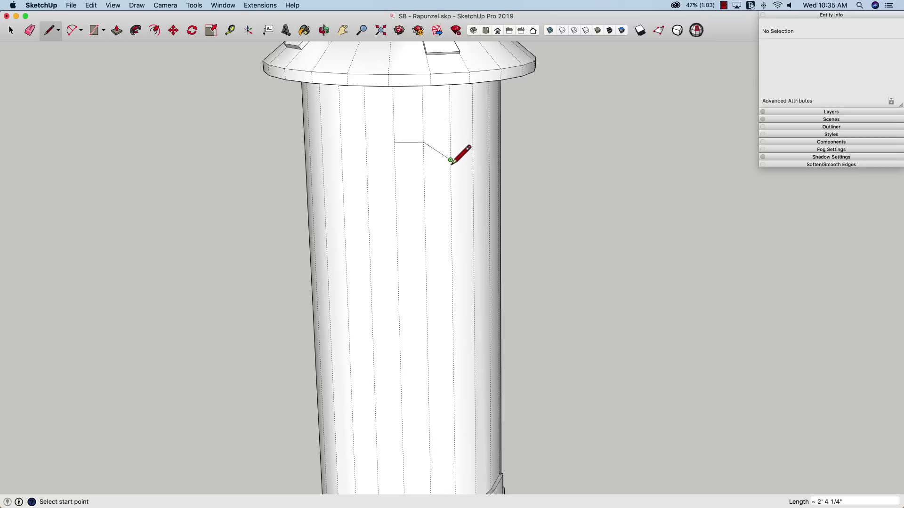
left_click(451, 216)
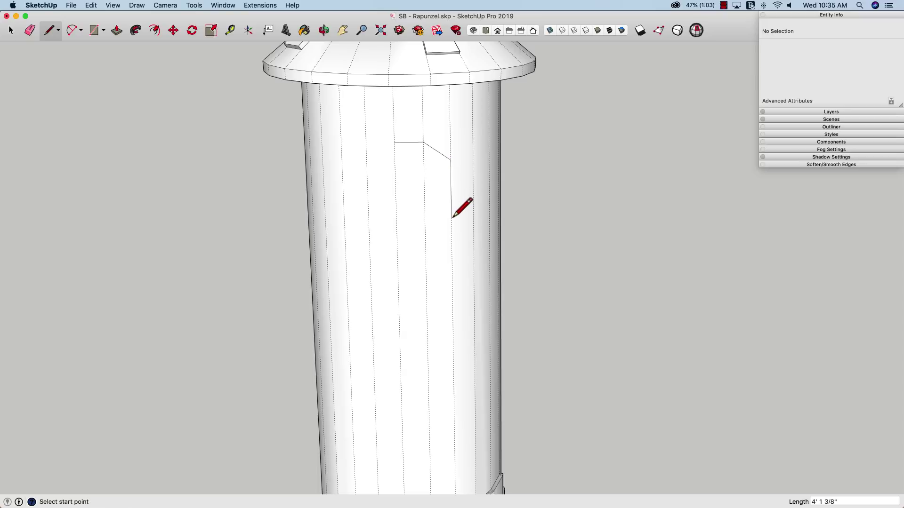
Close the window outline with a bottom edge across three facets, a second vertical side of 4' 1 3/8" and the other sloped corner
left_click(452, 217)
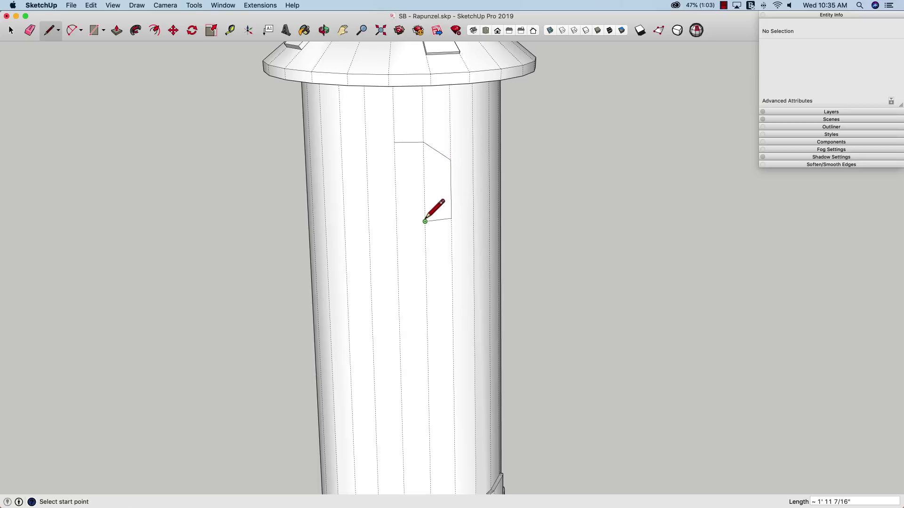
left_click(425, 221)
left_click(396, 223)
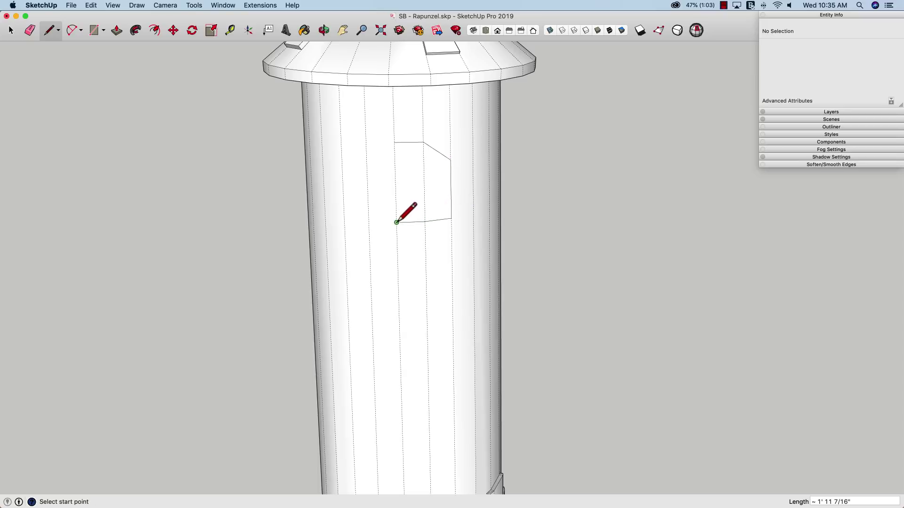
left_click(396, 222)
left_click(369, 221)
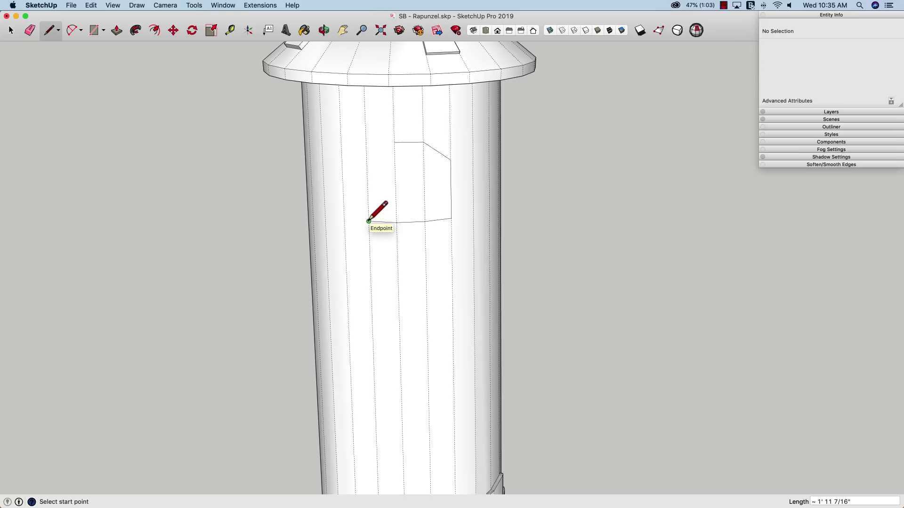
left_click(369, 222)
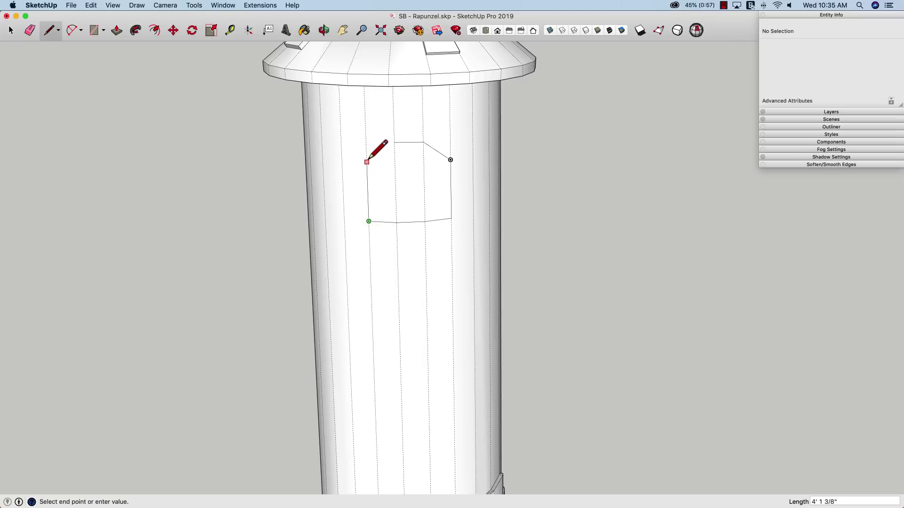
left_click(367, 162)
left_click(395, 142)
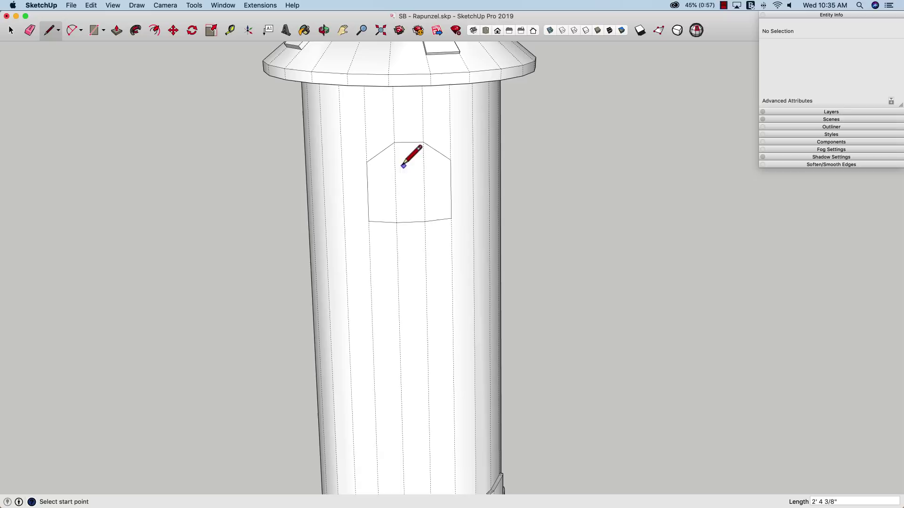
Erase the facet lines inside the window outline to open the tower's outer wall
key("e")
middle_click_drag(389, 181, 386, 186)
left_click_drag(387, 186, 427, 186)
mouse_move(427, 185)
middle_mouse_down()
mouse_move(383, 176)
mouse_move(352, 194)
mouse_move(323, 117)
mouse_move(349, 70)
mouse_move(325, 194)
mouse_move(373, 199)
mouse_move(352, 176)
mouse_move(292, 205)
mouse_move(289, 219)
middle_mouse_up()
key("space")
Draw a sill face from the opening's lower corner edge to the inner wall surface, with a diagonal across it
scroll(351, 194, "up", 1)
scroll(351, 194, "up", 2)
key("l")
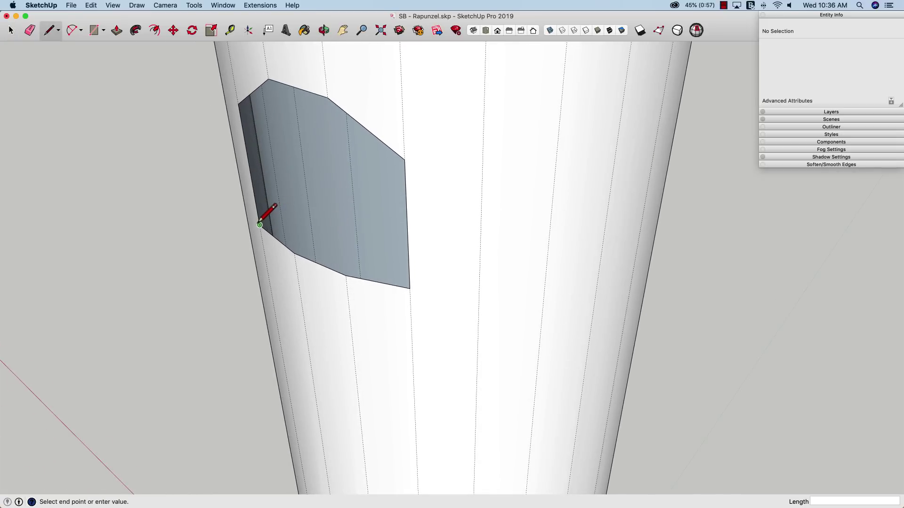
left_click(283, 220)
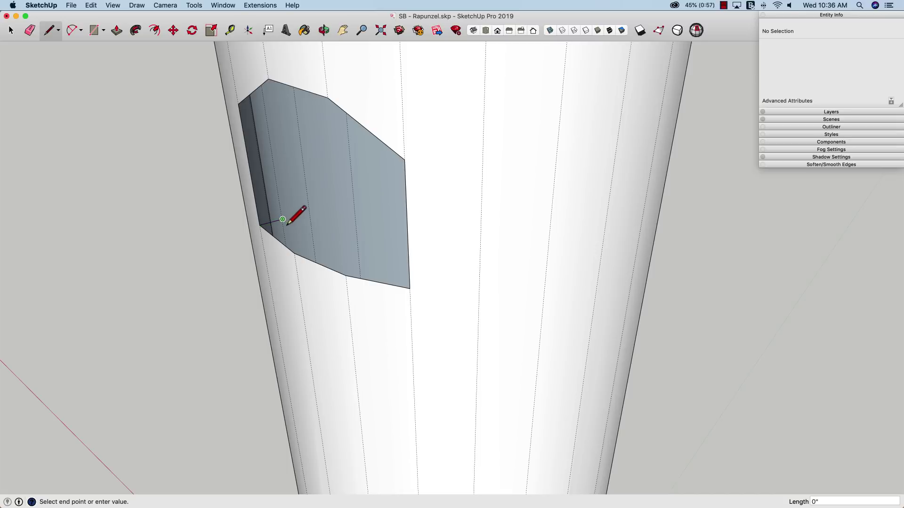
left_click(314, 242)
left_click(295, 253)
left_click(283, 220)
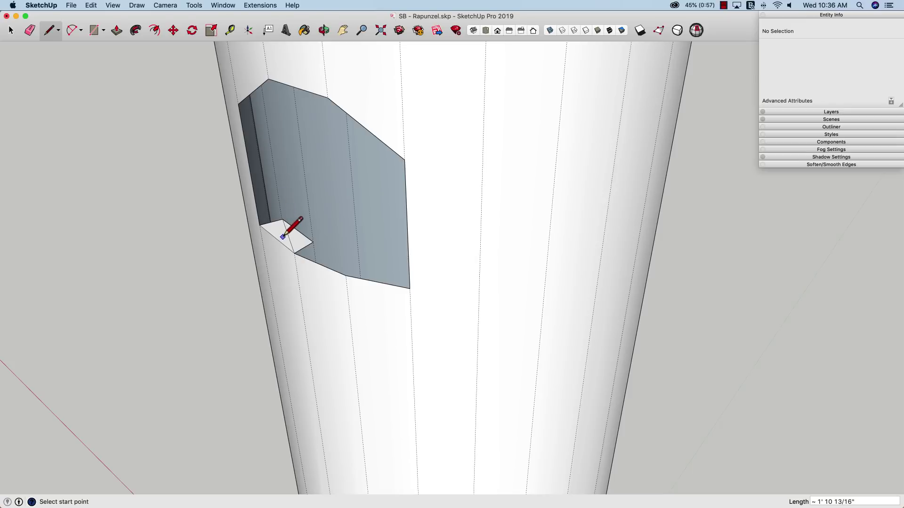
Undo the sill, the opening and the whole window outline to restore the plain tower wall
key("super+z")
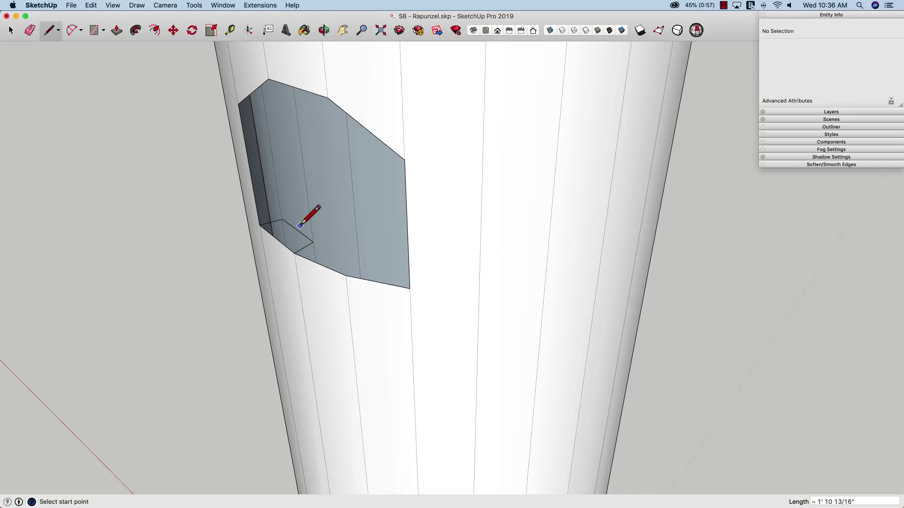
key("super+z")
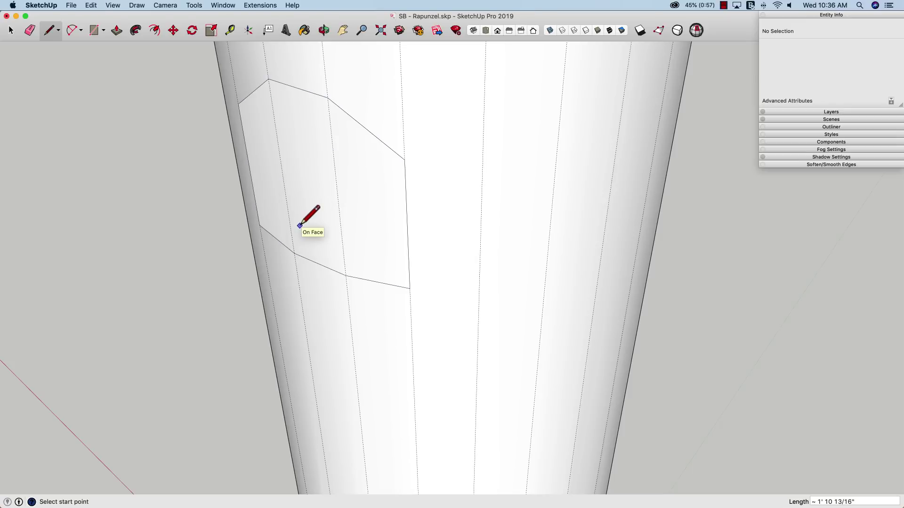
key("super+z")
key("super+z")
key("super+z")
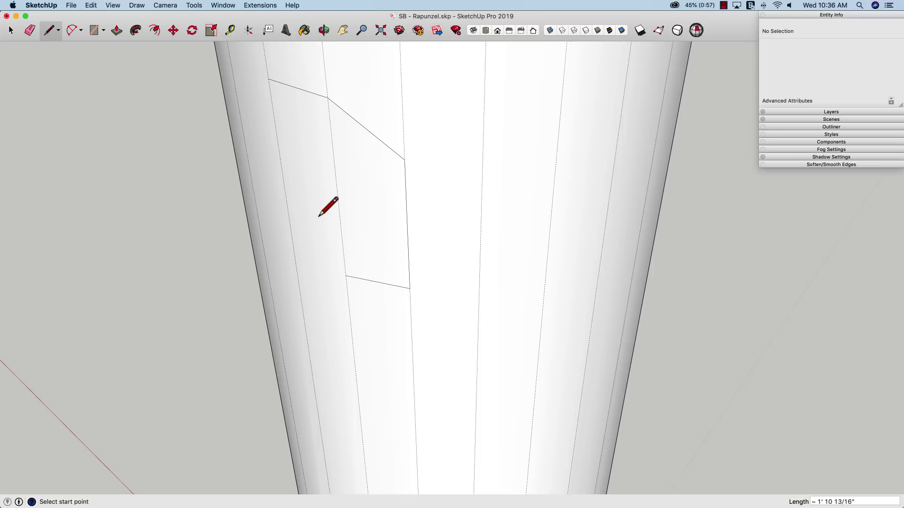
key("super+z")
key("super+z")
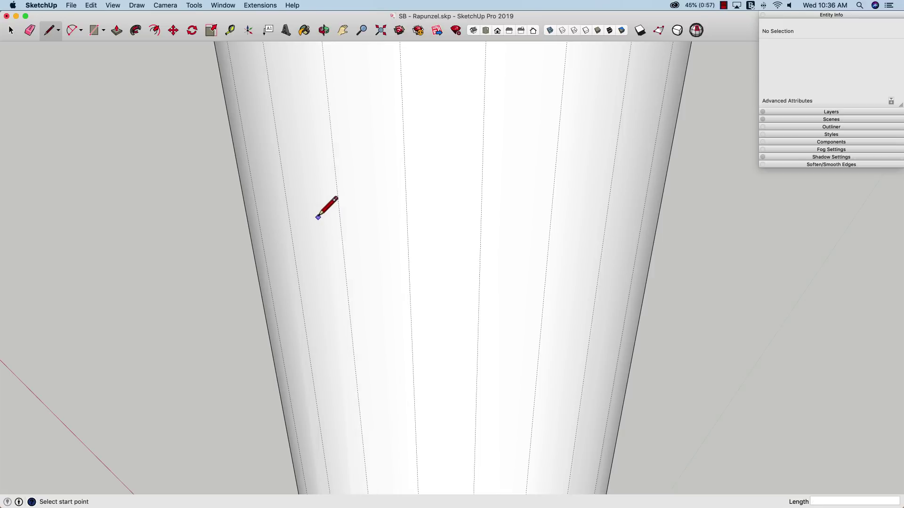
Turn off the hidden geometry display for the tower
scroll(318, 218, "down", 10)
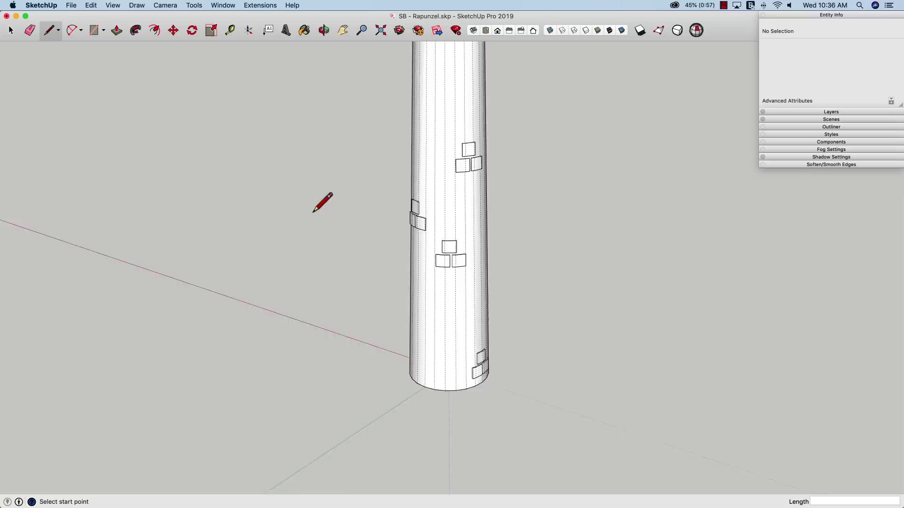
scroll(314, 211, "down", 5)
left_click(113, 5)
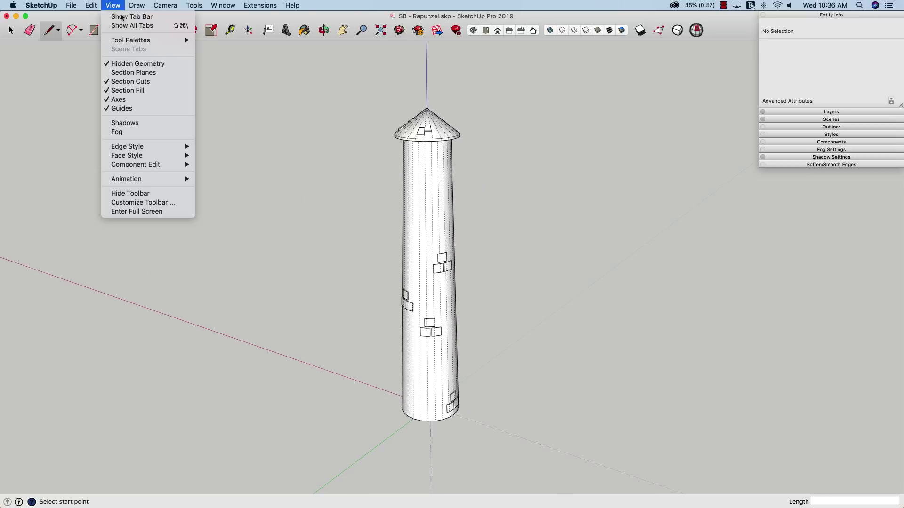
left_click(123, 63)
Draw a vertical rectangle about 5.5 ft wide and 9 ft 2 in high beside the tower
scroll(494, 323, "up", 3)
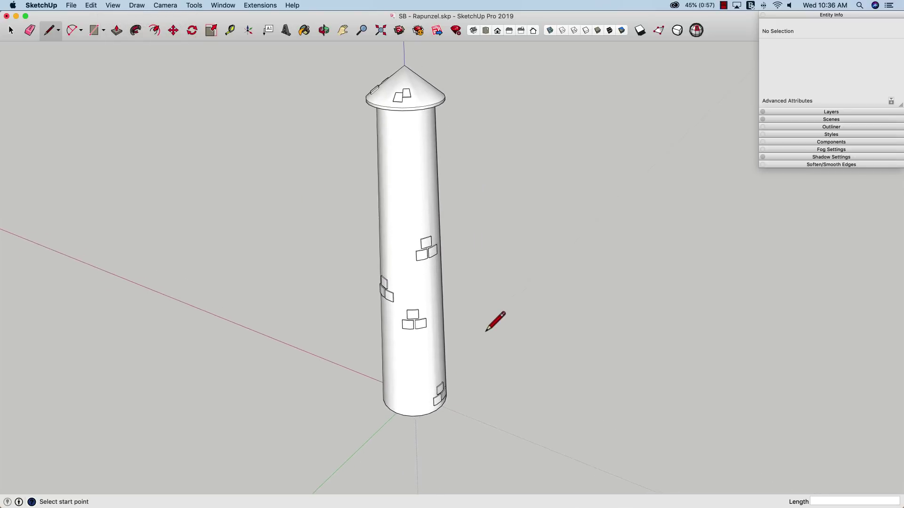
key("space")
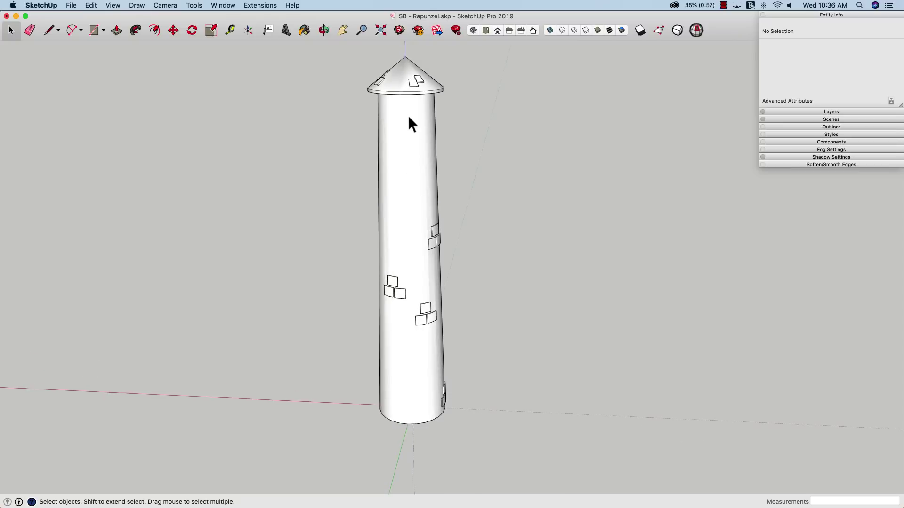
scroll(462, 367, "up", 5)
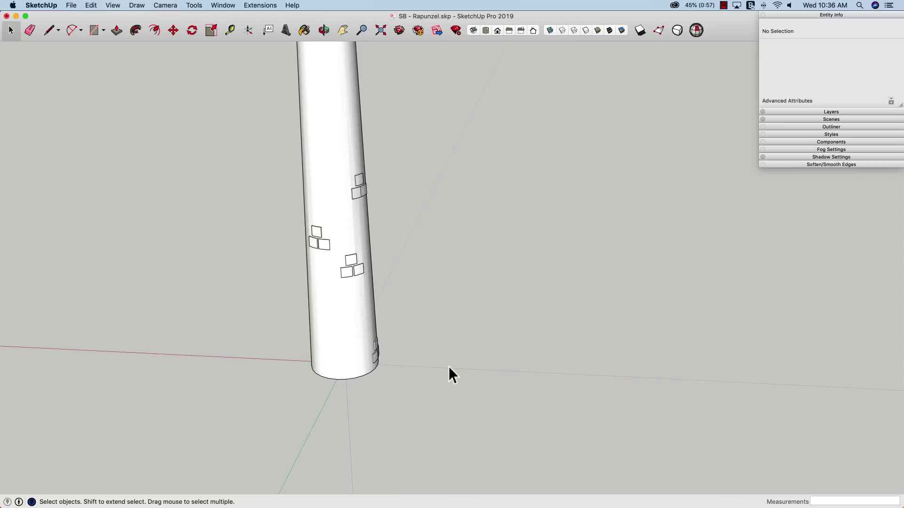
scroll(414, 405, "up", 3)
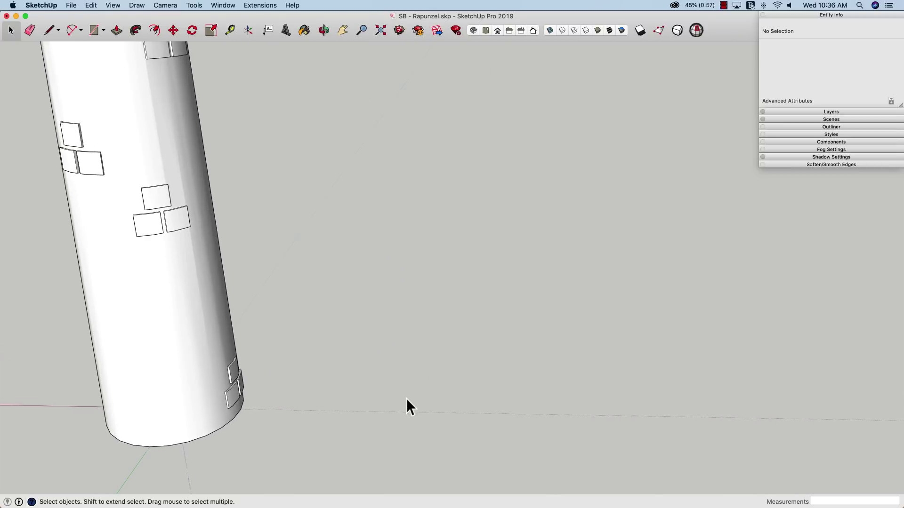
key("l")
left_click(405, 397)
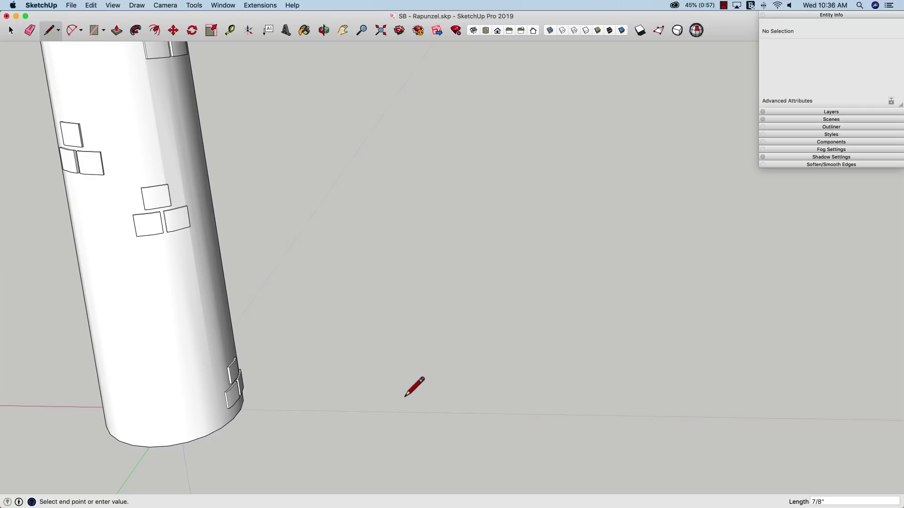
left_click(433, 397)
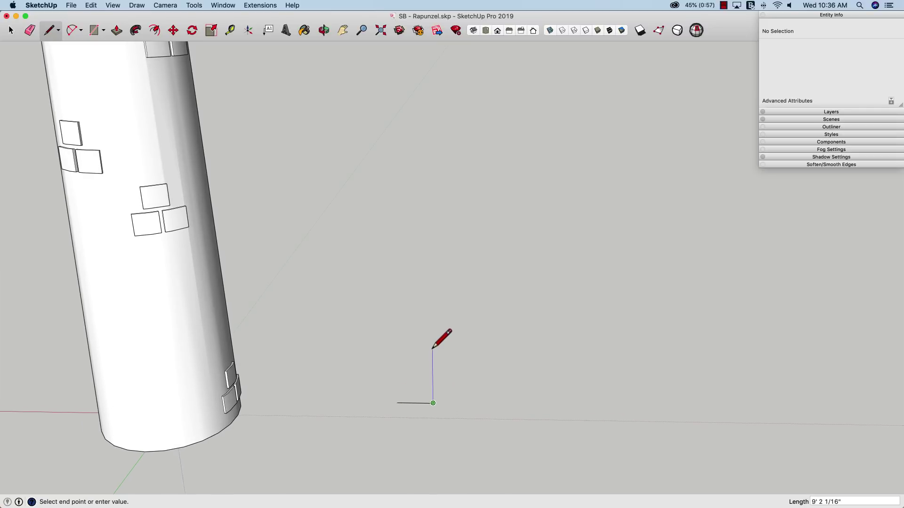
left_click(433, 349)
left_click(395, 349)
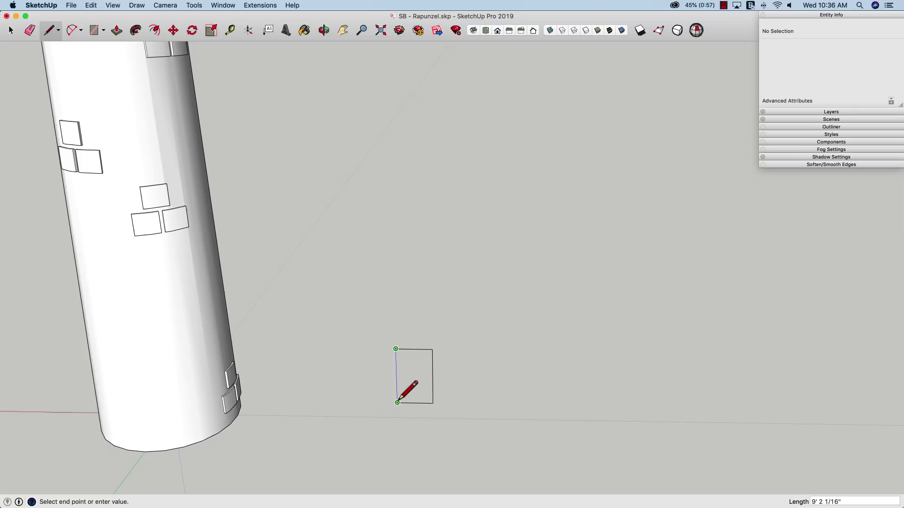
left_click(397, 403)
Draw an arc tangent to both sides across the rectangle's upper half, and erase the edges outside it to leave an arched window face
middle_click_drag(448, 383, 442, 409)
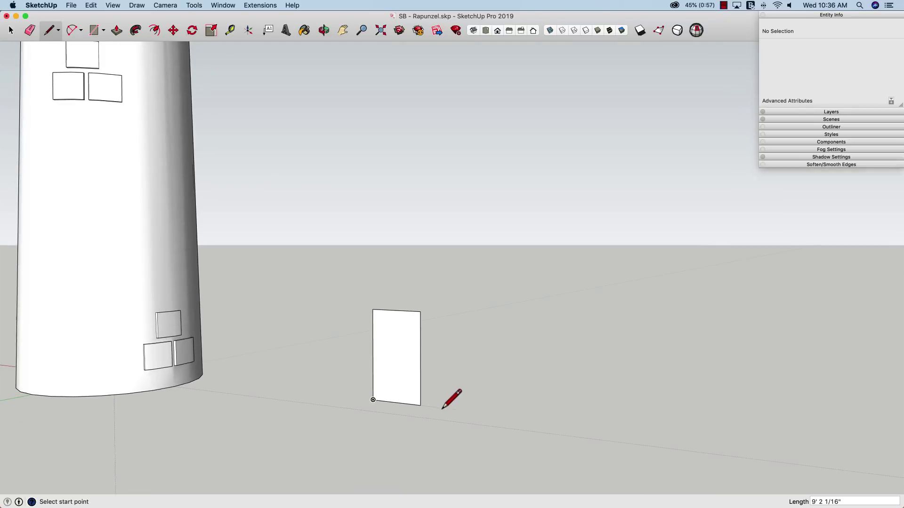
left_click(72, 31)
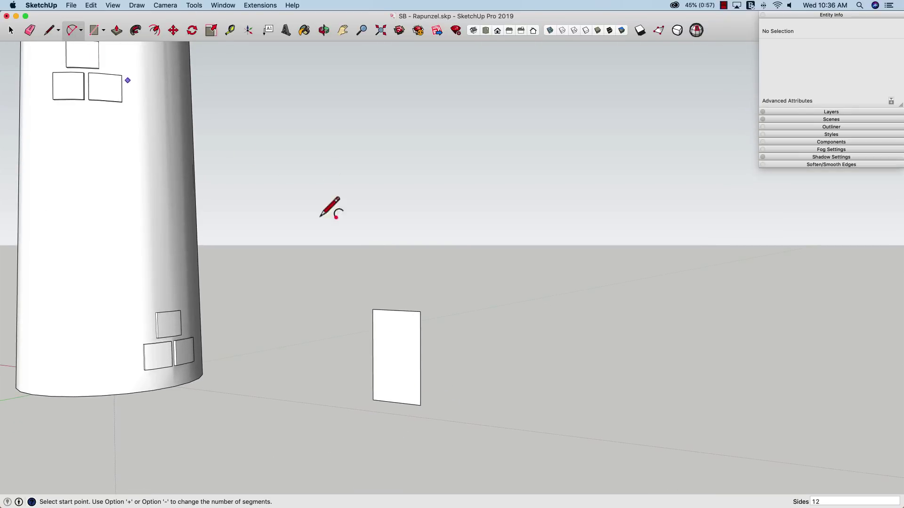
middle_click_drag(329, 205, 375, 337)
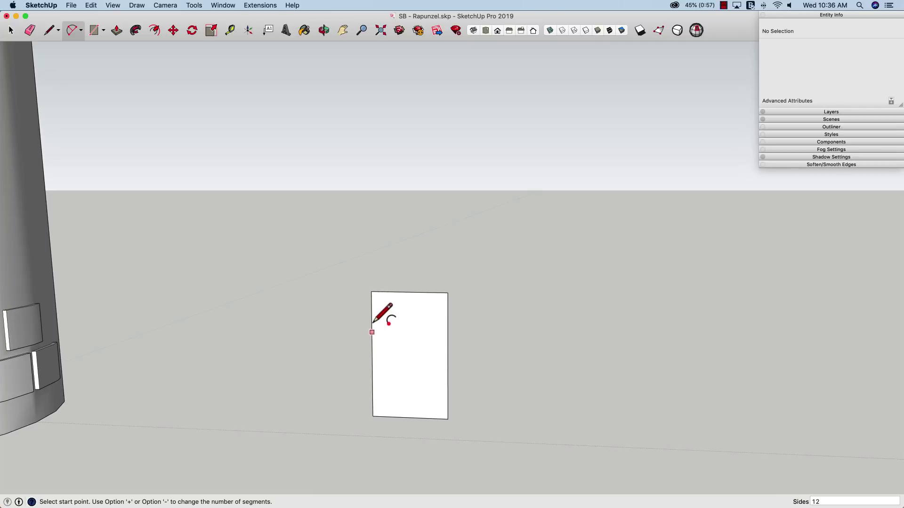
left_click(372, 354)
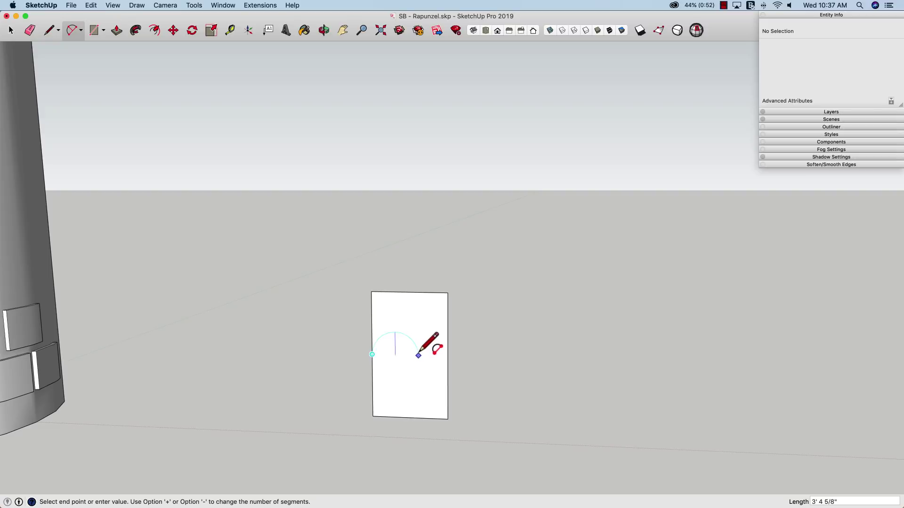
left_click(447, 356)
left_click(448, 356)
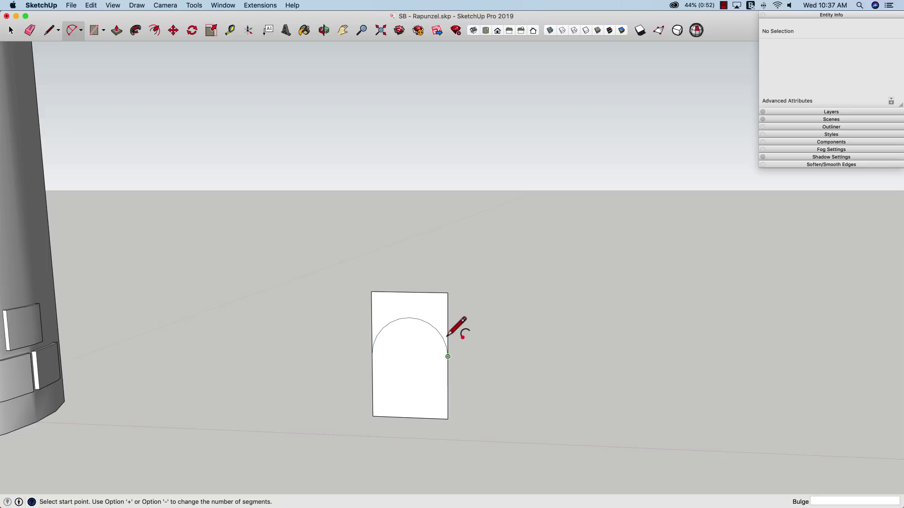
key("e")
mouse_move(358, 307)
left_mouse_down()
mouse_move(400, 292)
mouse_move(448, 319)
left_mouse_up()
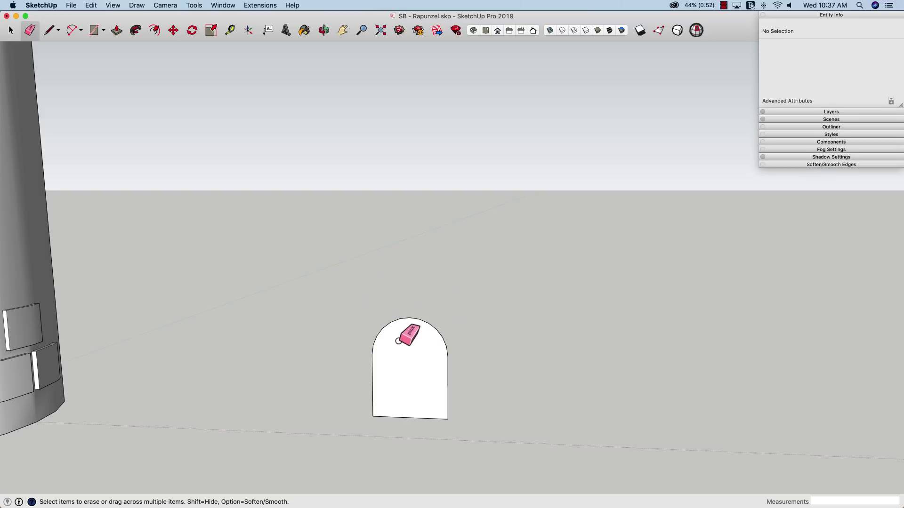
Push/Pull the arched window face into a block about 10 ft 7 in deep
key("space")
mouse_move(407, 330)
middle_mouse_down()
mouse_move(382, 370)
mouse_move(348, 366)
mouse_move(350, 352)
mouse_move(389, 336)
mouse_move(377, 330)
middle_mouse_up()
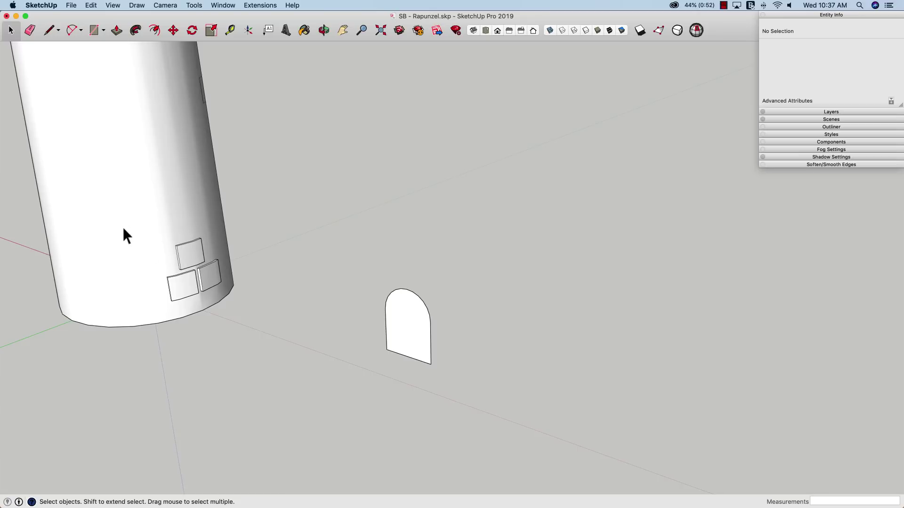
middle_click_drag(125, 234, 383, 361)
key("p")
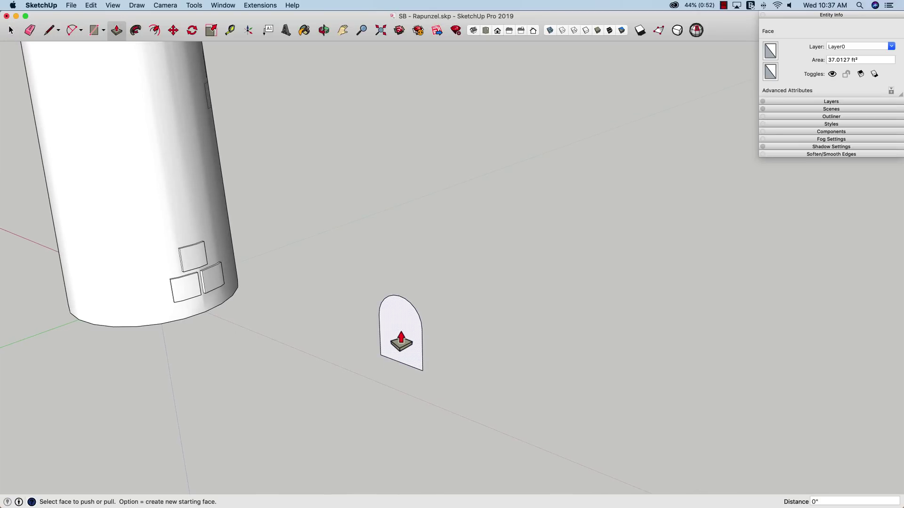
left_click_drag(401, 341, 464, 324)
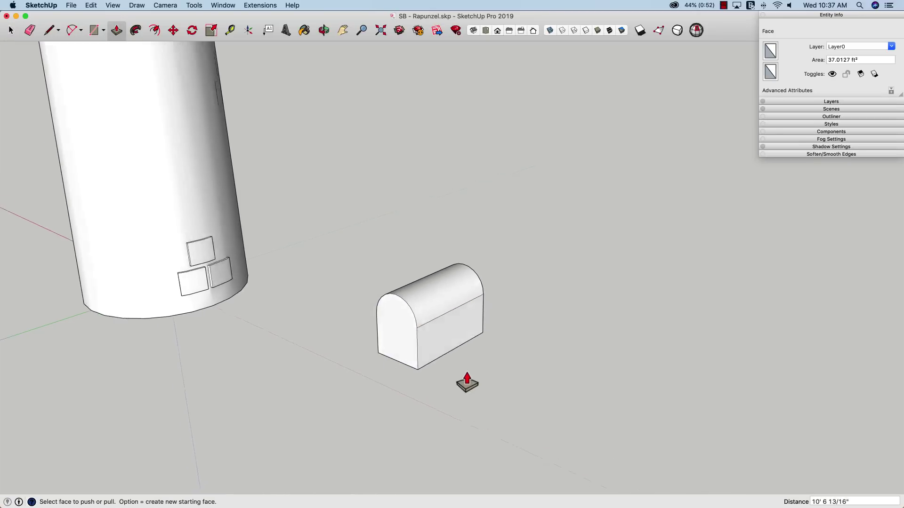
key("space")
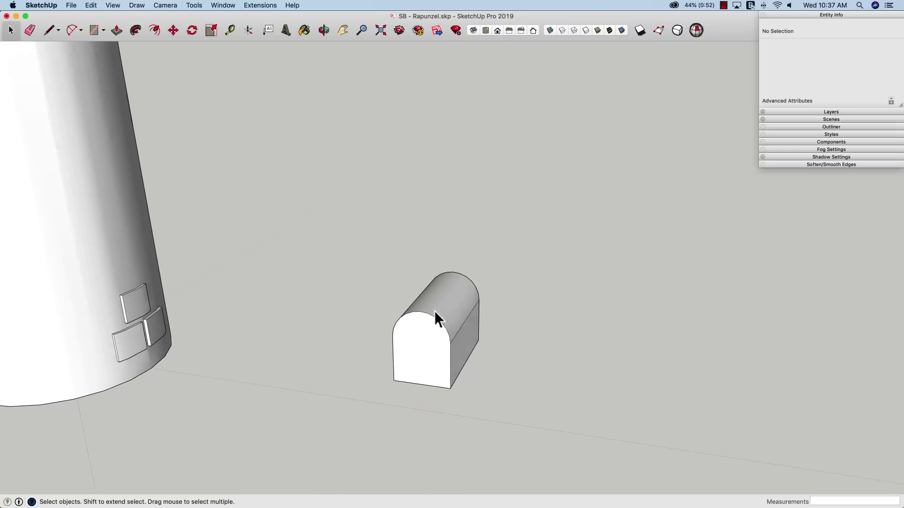
Soften the seam edges between the arched top and the straight sides on both sides of the window block
middle_click_drag(434, 310, 436, 363)
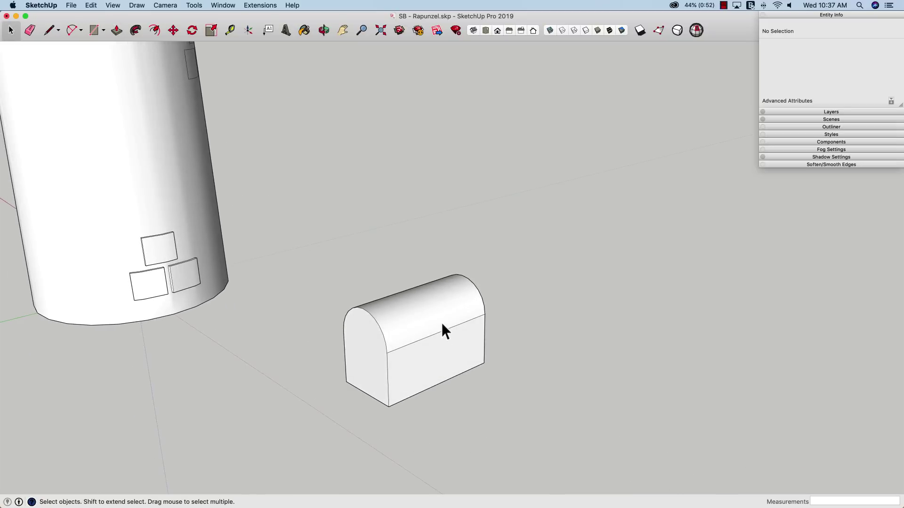
middle_click_drag(442, 324, 396, 366)
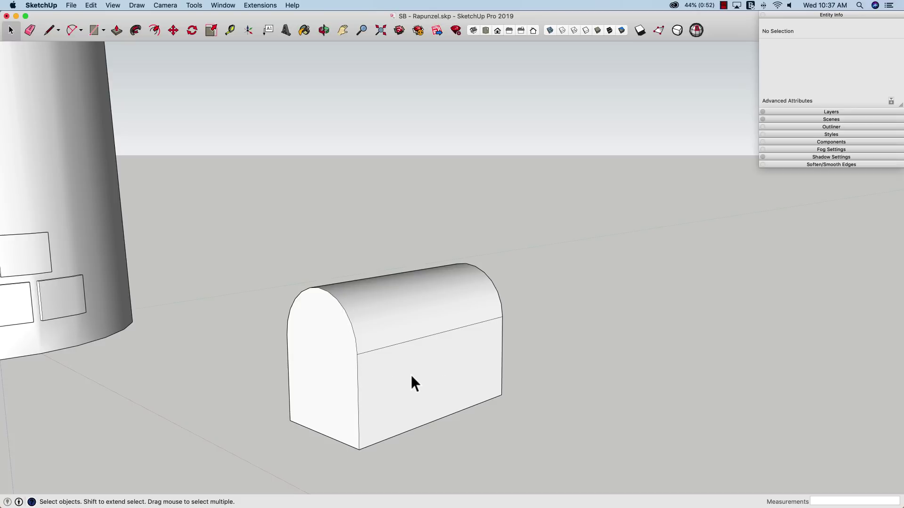
middle_click_drag(410, 375, 348, 380)
left_click(393, 353)
left_click(349, 377)
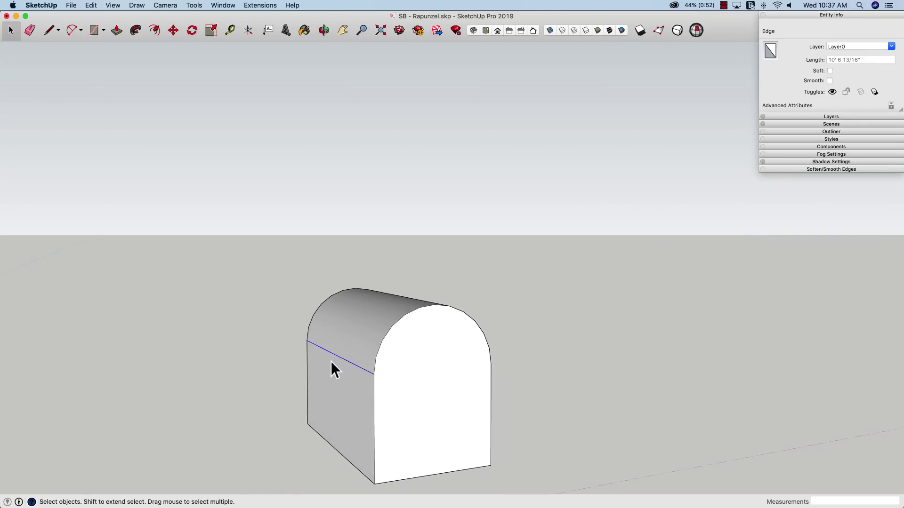
middle_click_drag(399, 298, 23, 302)
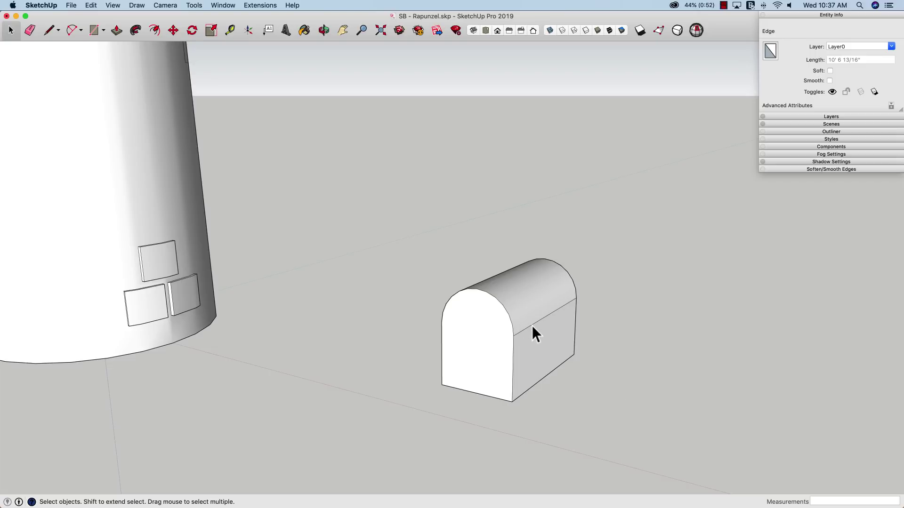
key("e")
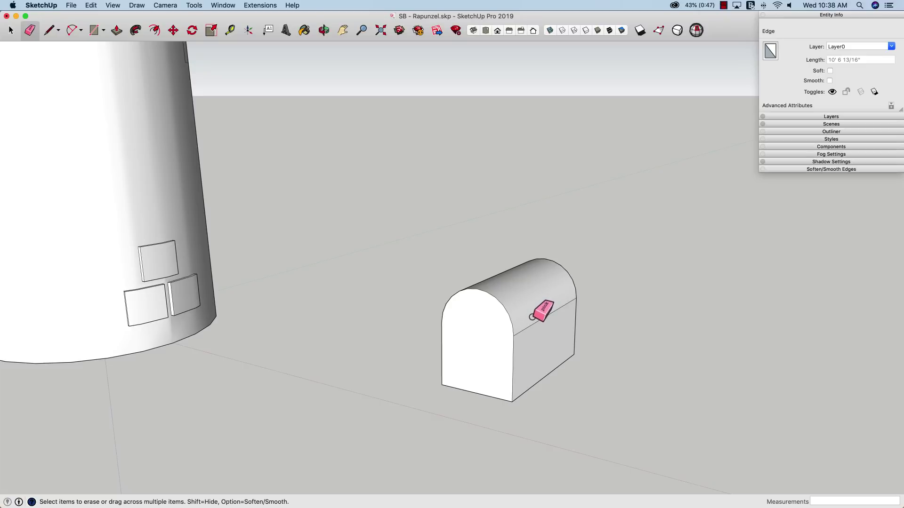
left_click(533, 325, "alt")
middle_click_drag(433, 264, 537, 301)
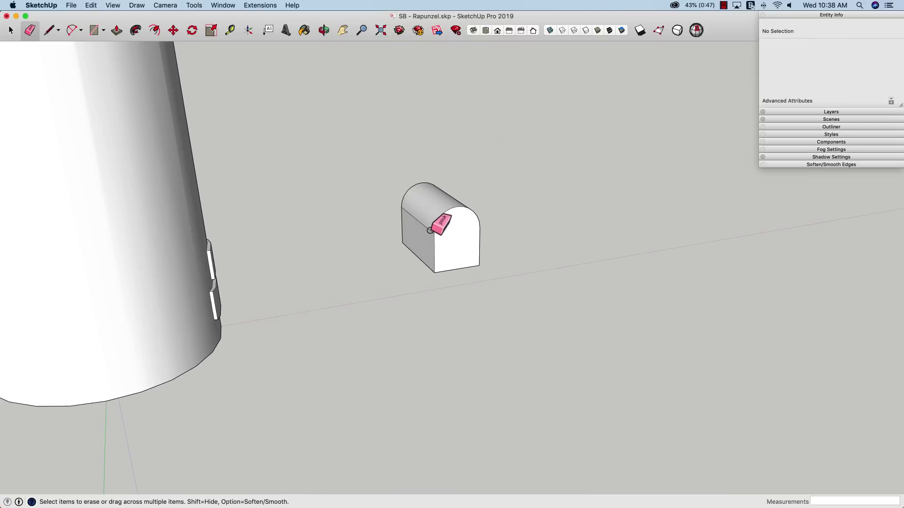
left_click(422, 223, "alt")
middle_click_drag(455, 268, 467, 343)
Make the whole arched window block, with all its connected faces and edges, into a group
key("space")
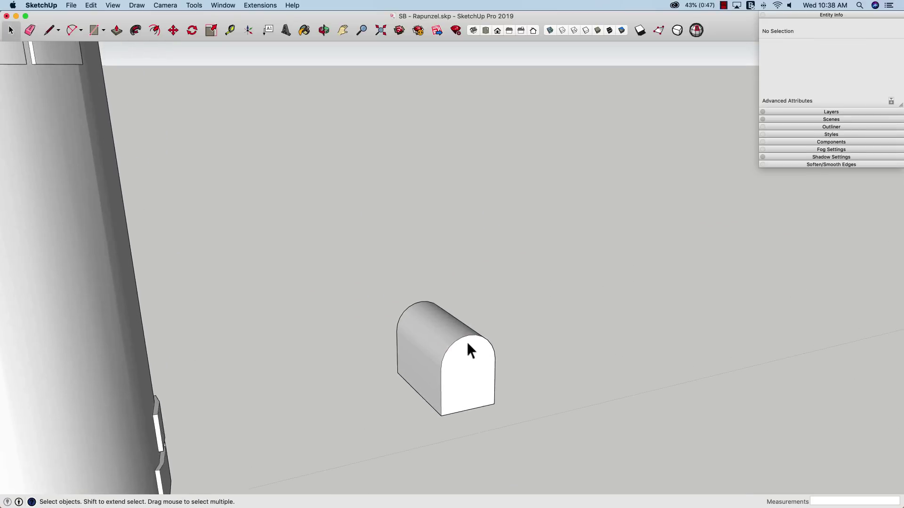
triple_click(470, 387)
right_click(469, 388)
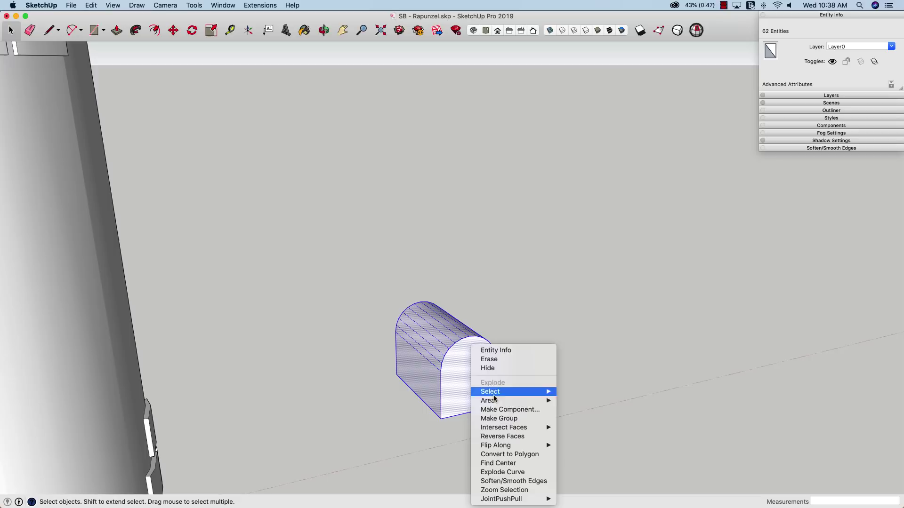
left_click(499, 418)
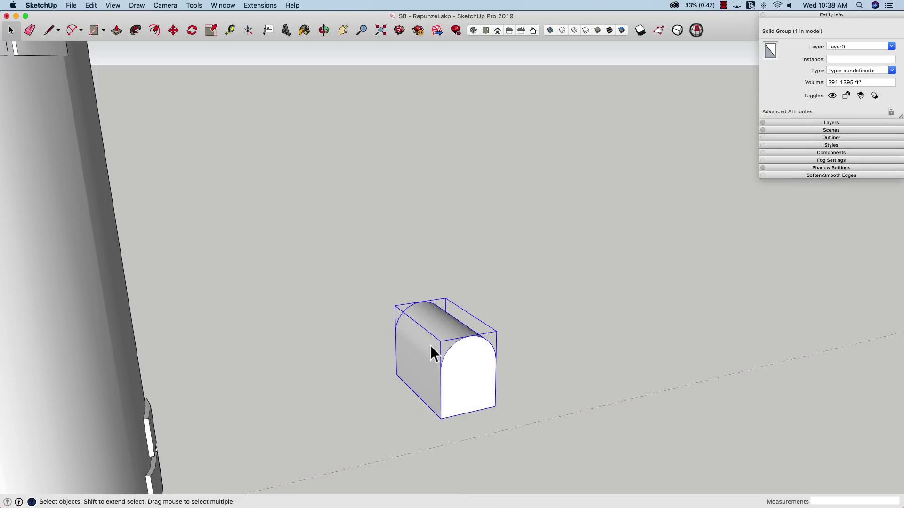
Make all the connected geometry of the tower, including its roof and bricks, into a group
middle_click_drag(430, 346, 253, 313)
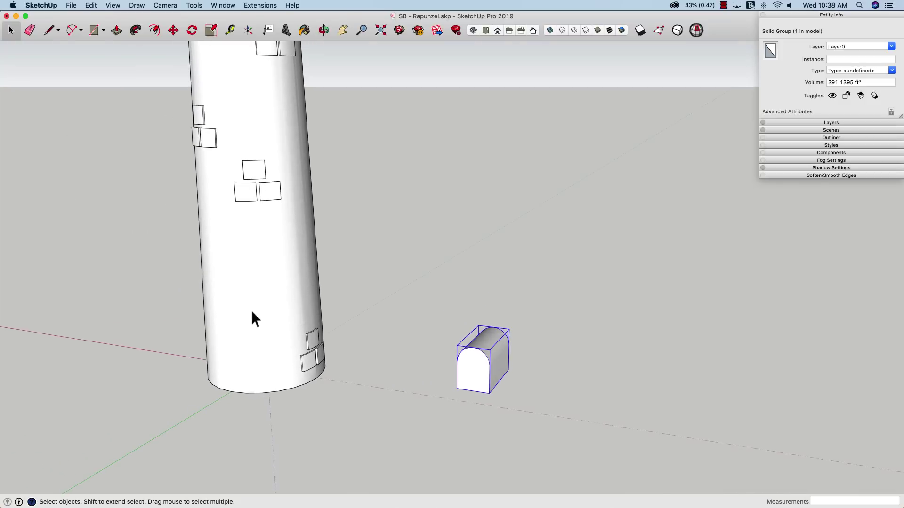
left_click(252, 313)
scroll(306, 310, "down", 6)
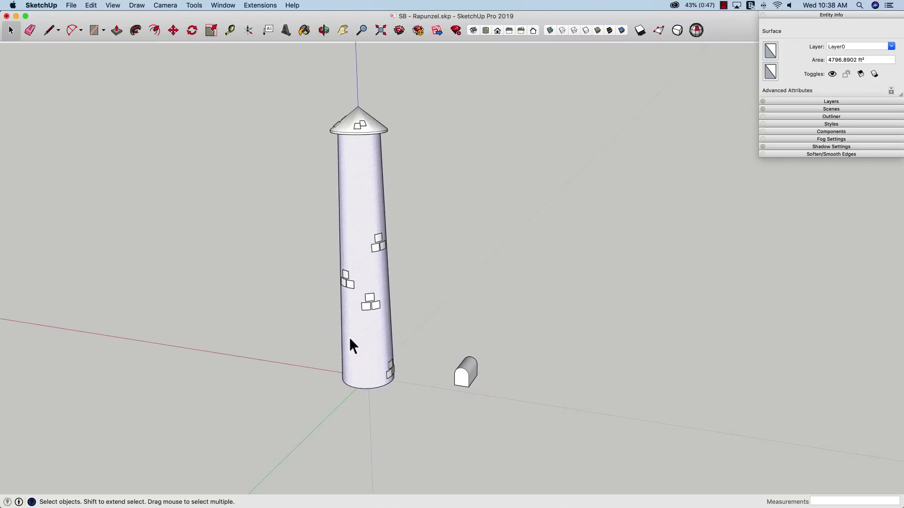
mouse_move(349, 339)
middle_mouse_down()
mouse_move(354, 322)
mouse_move(357, 331)
middle_mouse_up()
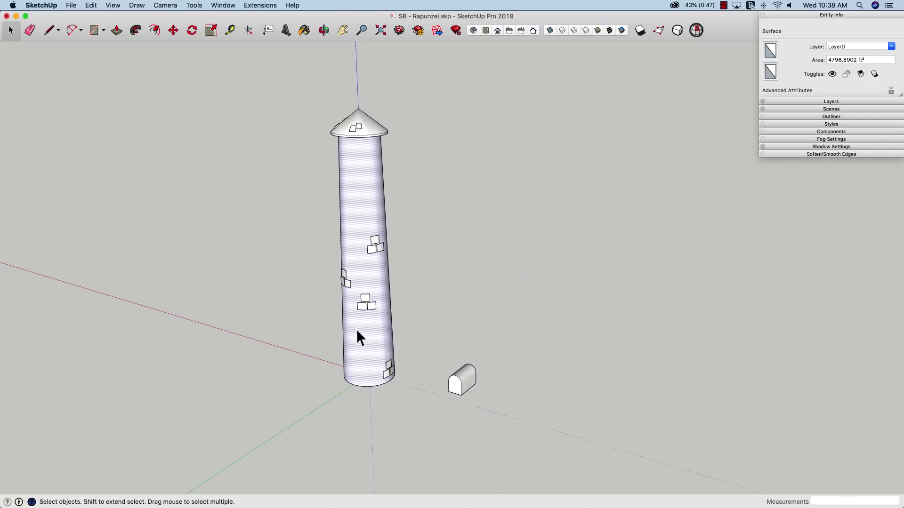
triple_click(356, 330)
right_click(356, 329)
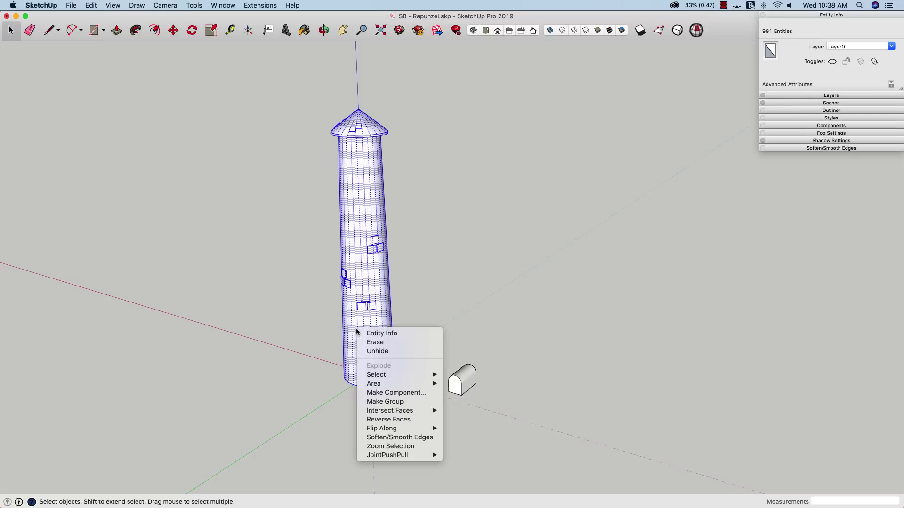
left_click(391, 402)
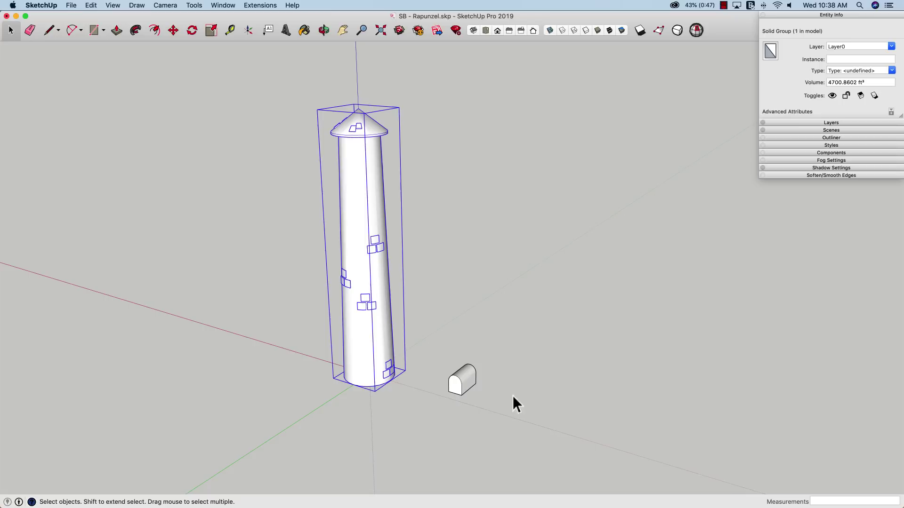
Check the entity information of the window block and the tower to see whether each is a solid group
left_click(452, 377)
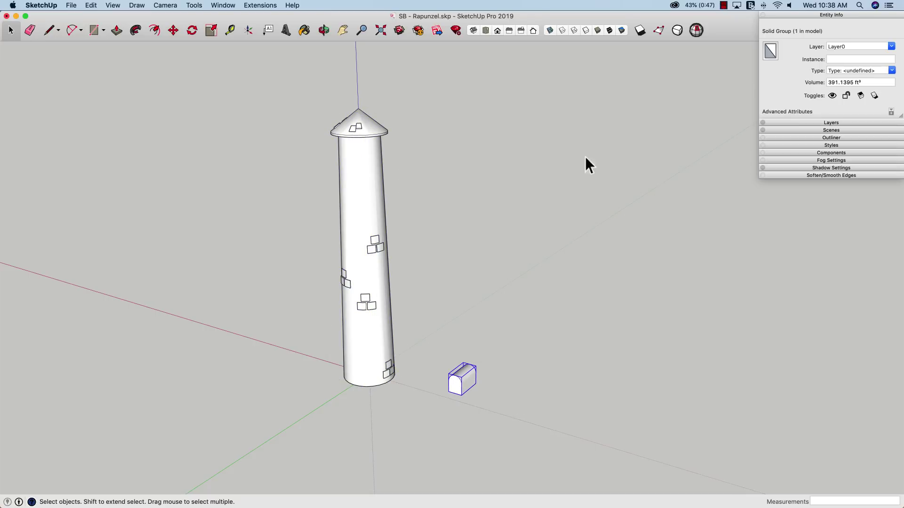
left_click(371, 173)
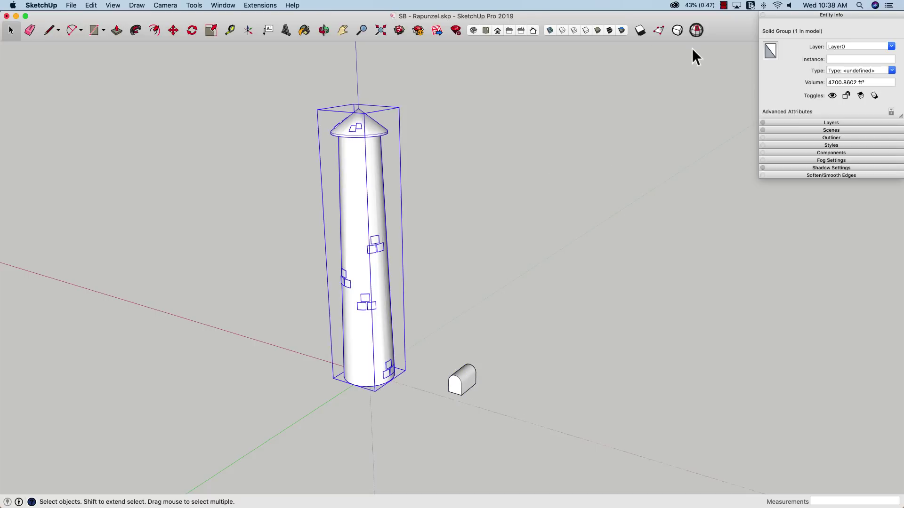
scroll(441, 179, "up", 5)
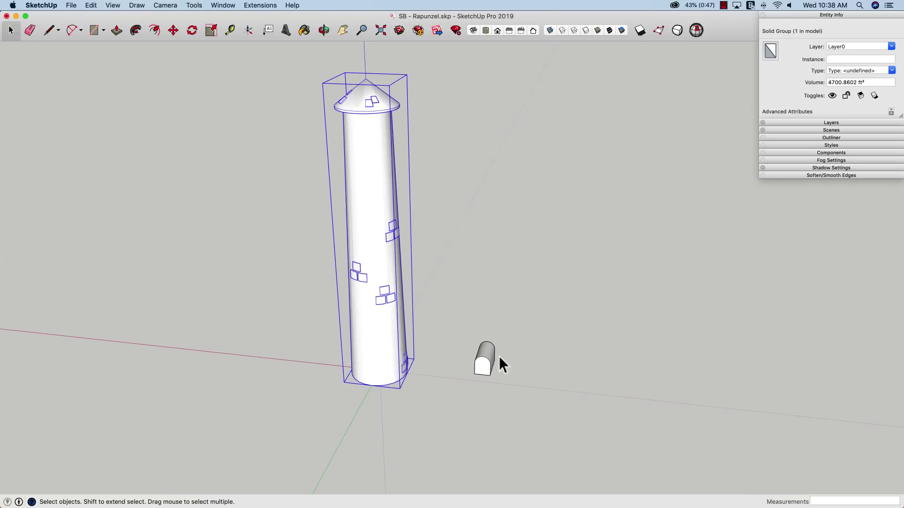
scroll(436, 365, "up", 5)
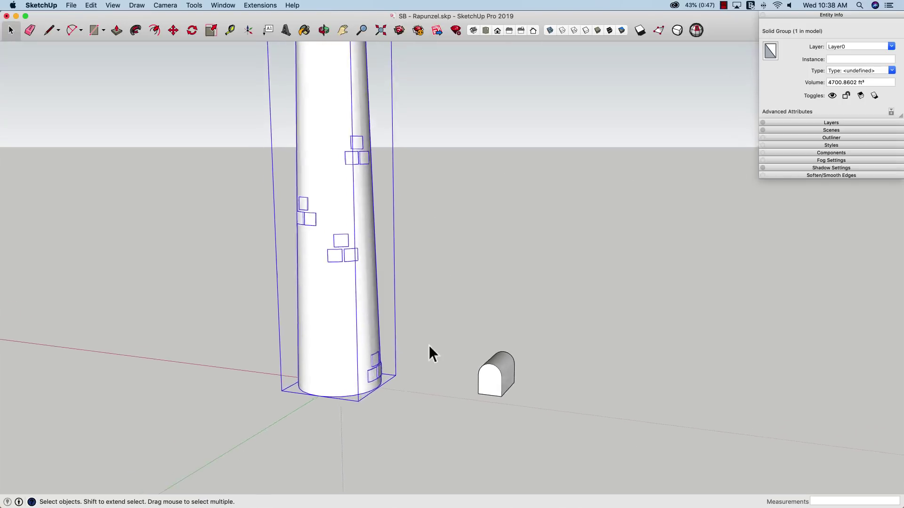
Move the window block by the midpoint of its lower front edge onto the tower wall just below the roof
scroll(424, 367, "down", 3)
middle_click_drag(417, 379, 483, 379)
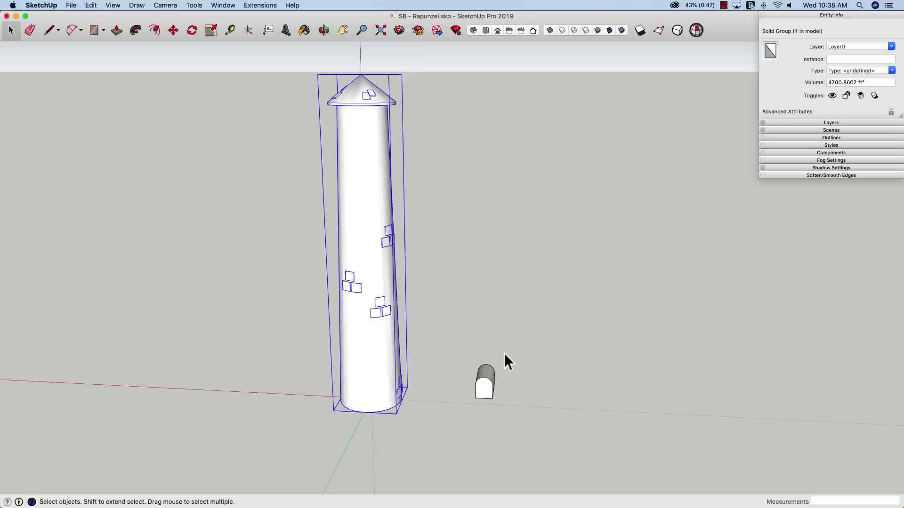
middle_click_drag(503, 353, 455, 355)
middle_click_drag(437, 313, 467, 400)
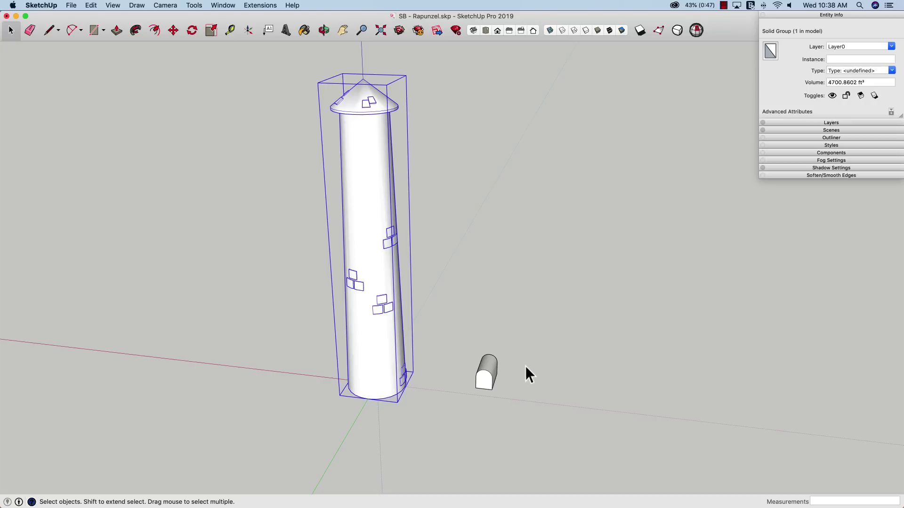
left_click(485, 381)
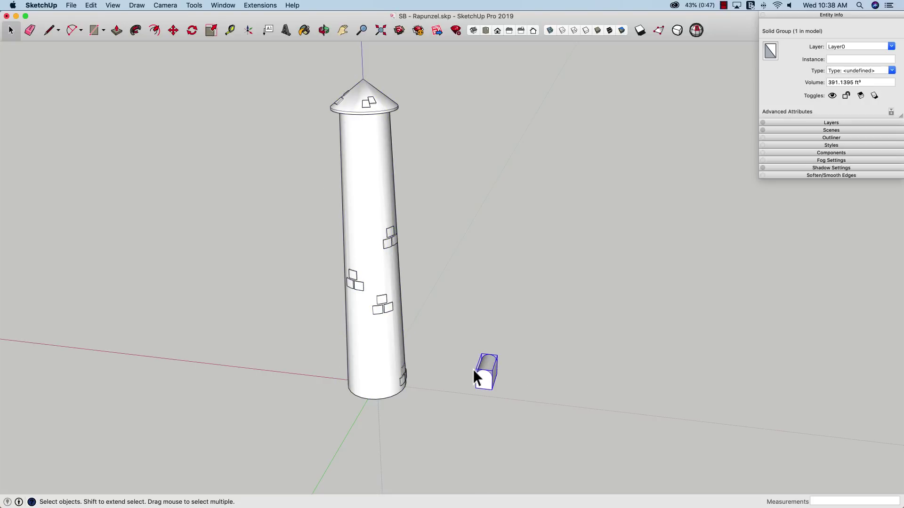
scroll(485, 394, "up", 8)
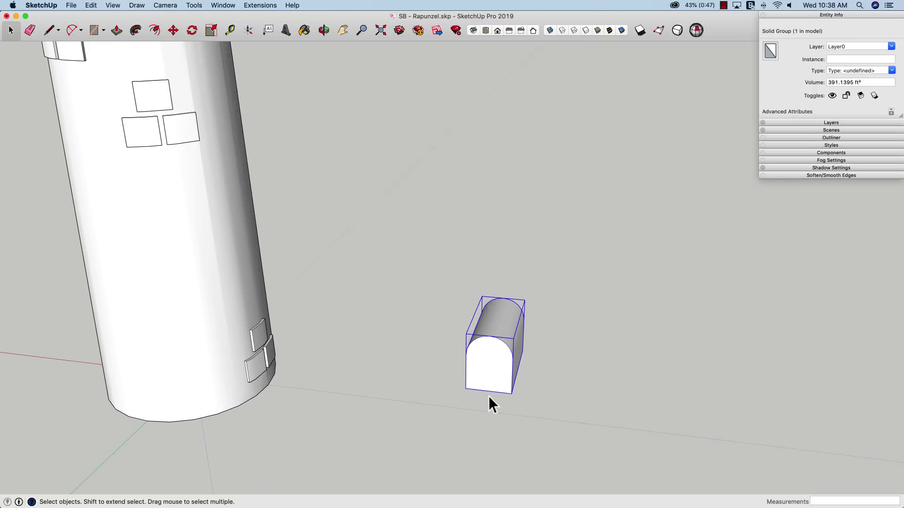
key("m")
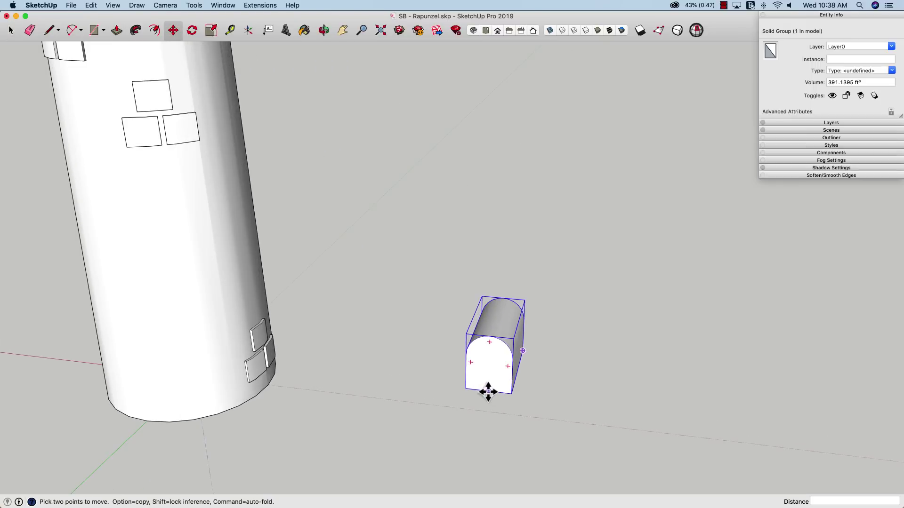
left_click(489, 393)
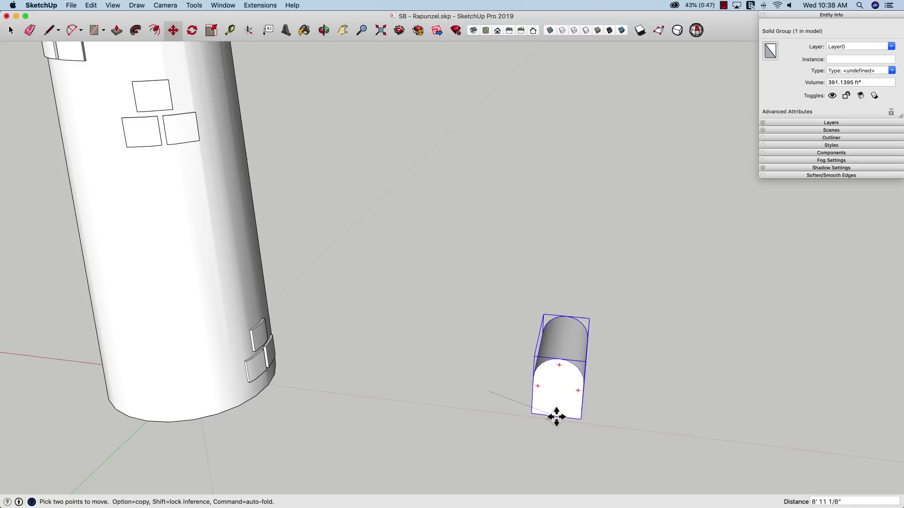
scroll(542, 413, "down", 1)
scroll(543, 413, "down", 6)
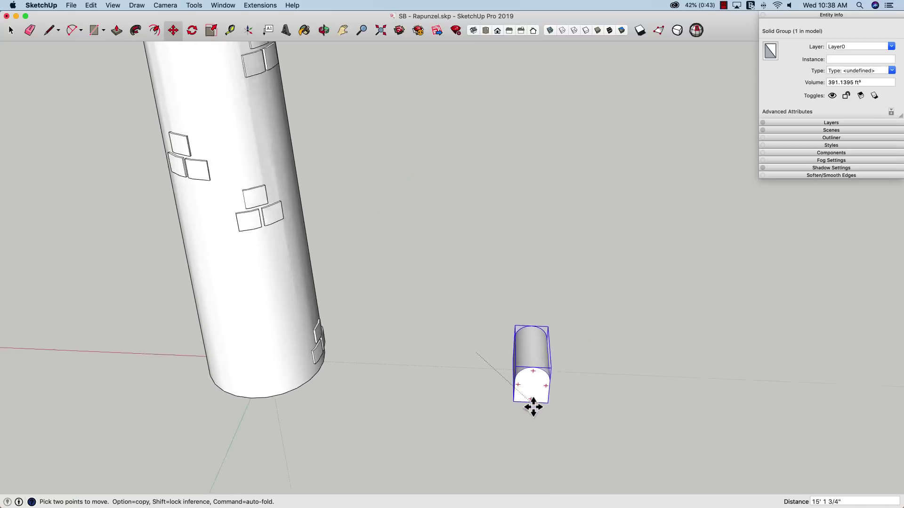
scroll(485, 391, "down", 2)
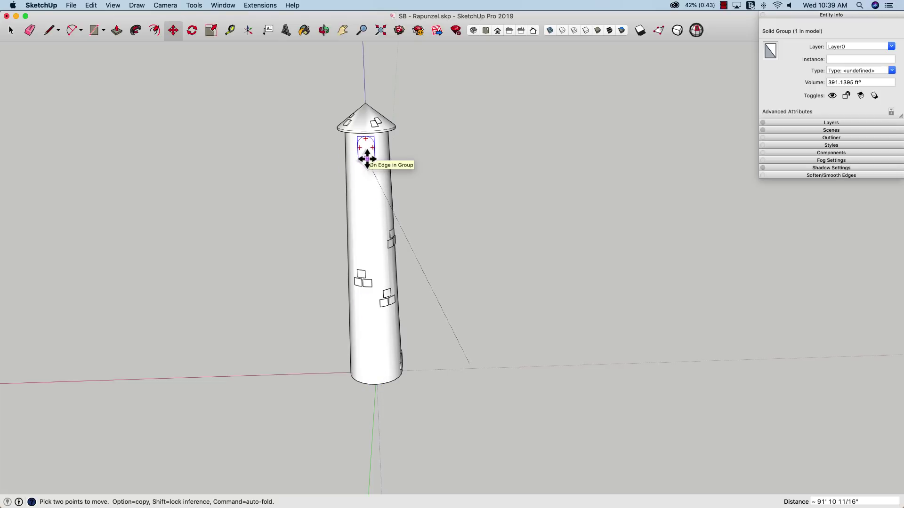
left_click(368, 159)
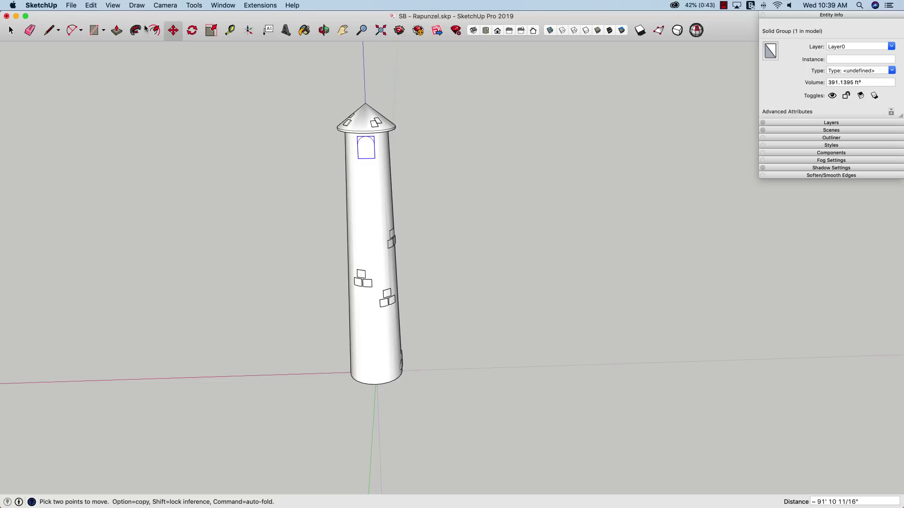
Show the hidden geometry to check the window block's alignment with the tower's facets, and hide it again
left_click(114, 7)
left_click(134, 64)
scroll(417, 159, "up", 2)
scroll(288, 238, "up", 10)
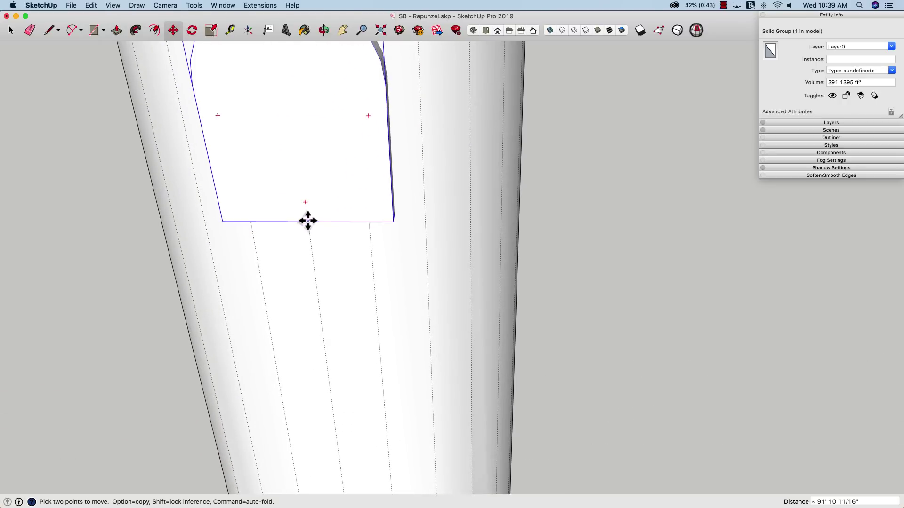
scroll(308, 221, "down", 10)
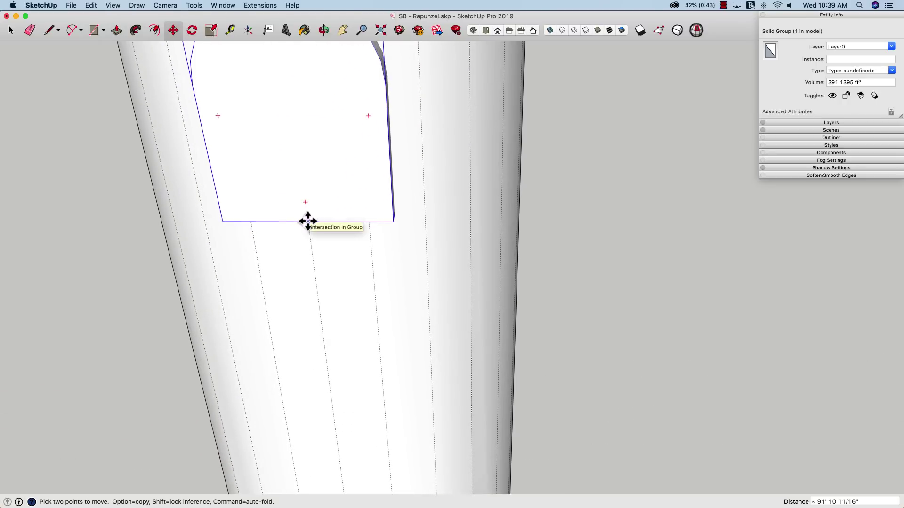
left_click(114, 5)
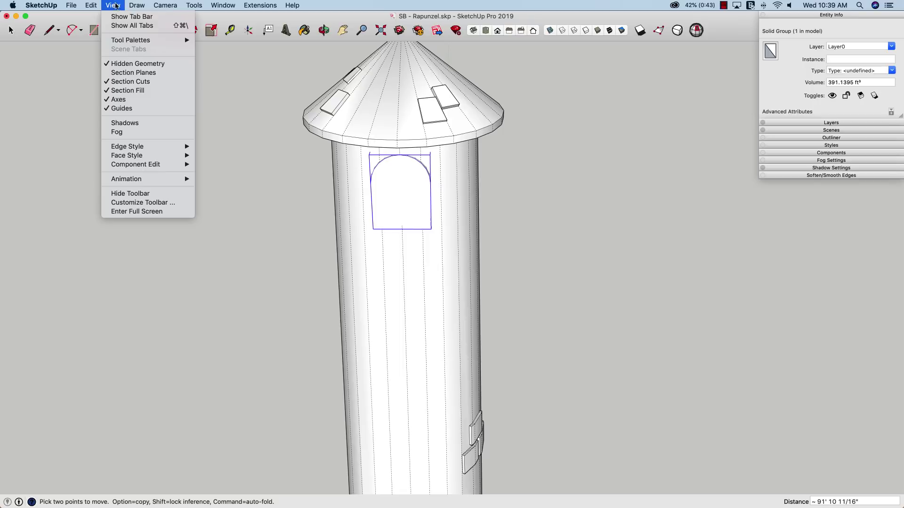
left_click(126, 64)
Move the window block about 2' 9 5/8" straight outward so that its front protrudes from the tower wall
mouse_move(437, 191)
middle_mouse_down()
mouse_move(361, 211)
mouse_move(355, 197)
mouse_move(360, 217)
mouse_move(357, 186)
mouse_move(330, 207)
middle_mouse_up()
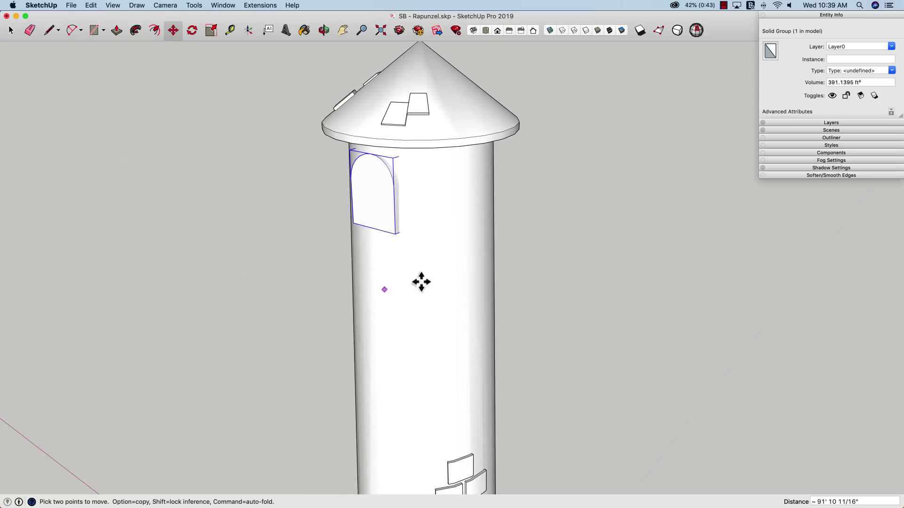
middle_click_drag(355, 299, 334, 241)
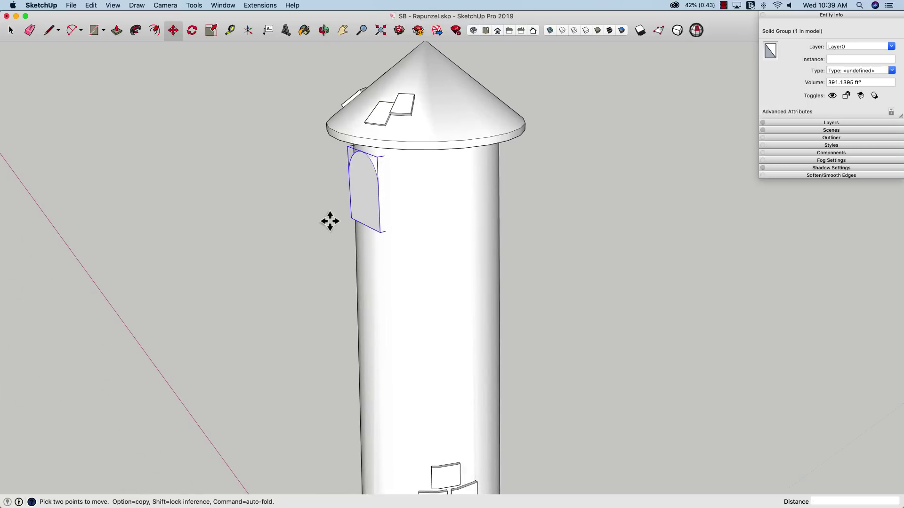
left_click(330, 220)
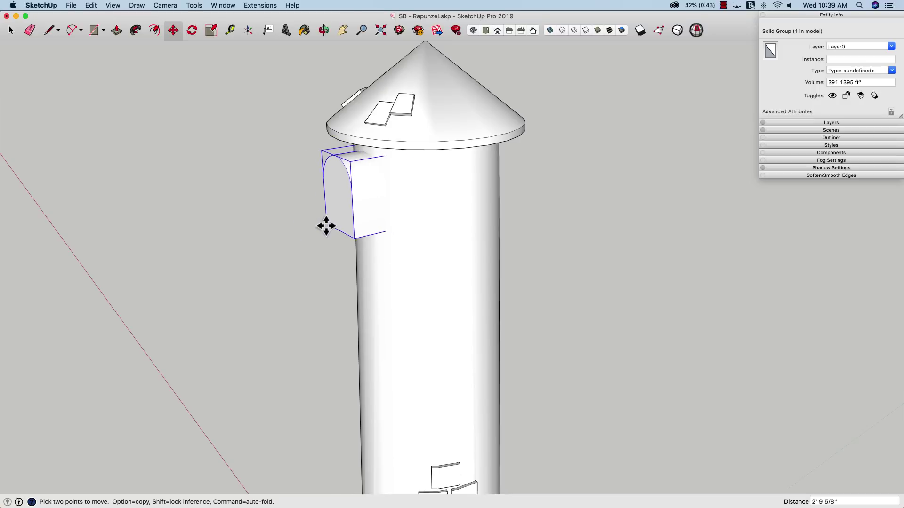
left_click(326, 226)
key("space")
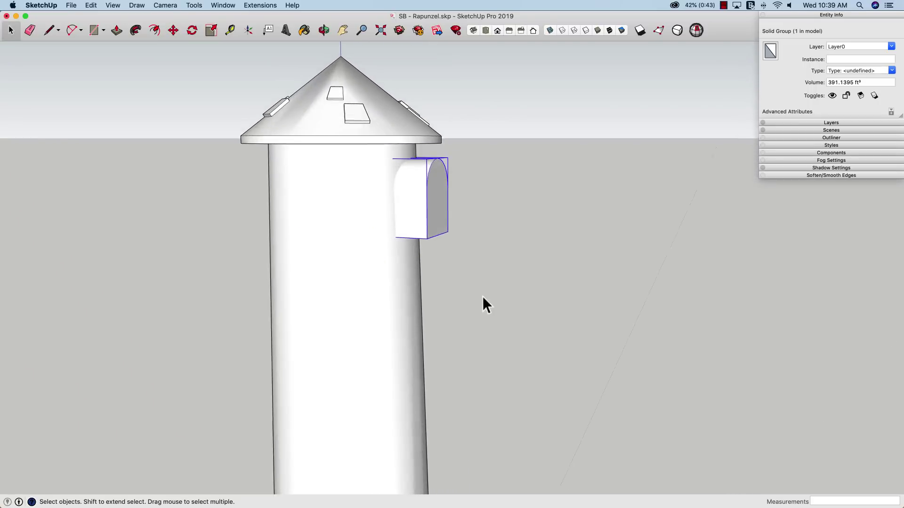
Display the Solid Tools palette
middle_click_drag(441, 225, 380, 179)
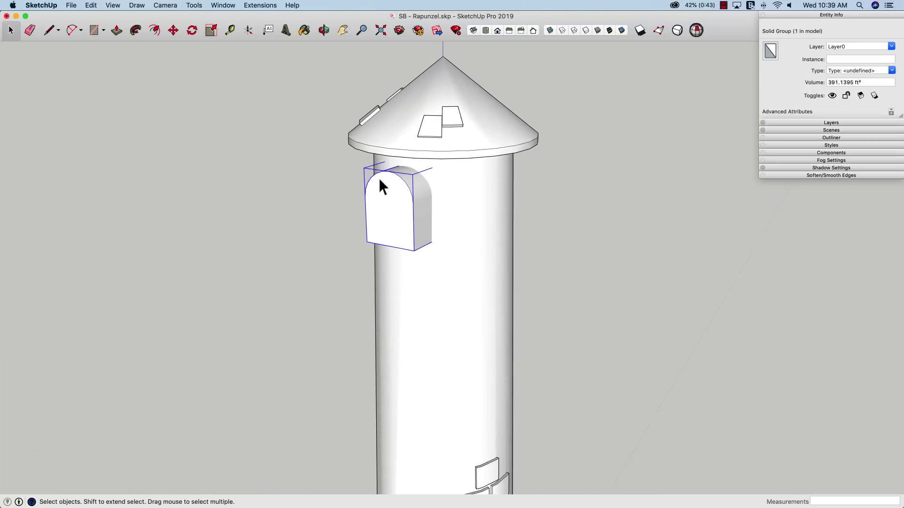
scroll(426, 221, "up", 1)
scroll(478, 233, "down", 1)
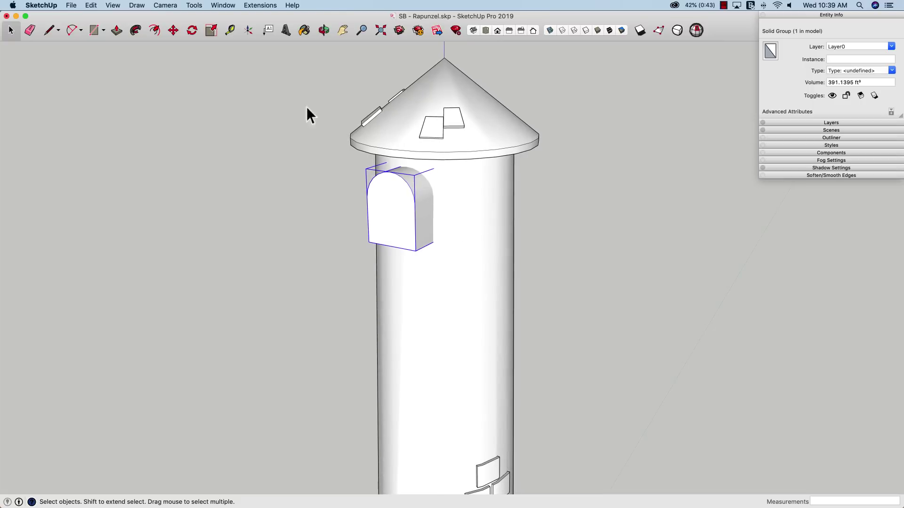
left_click(113, 5)
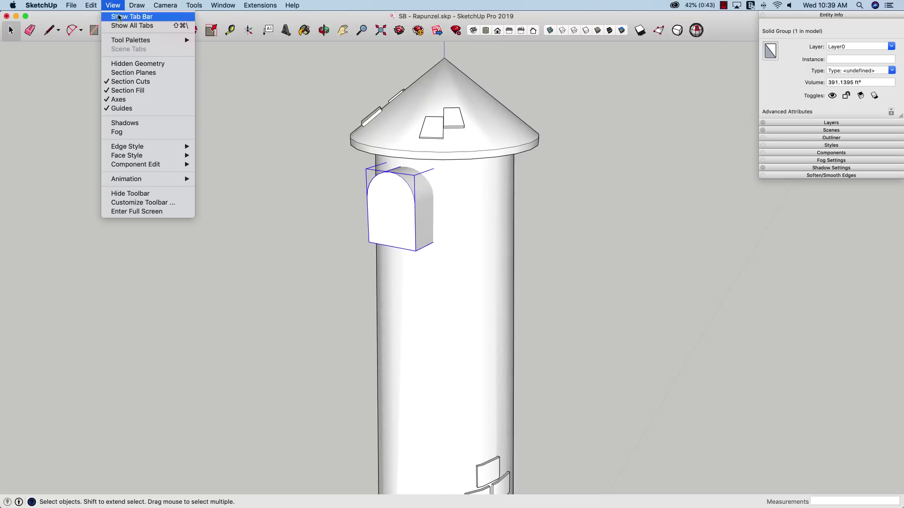
mouse_move(128, 42)
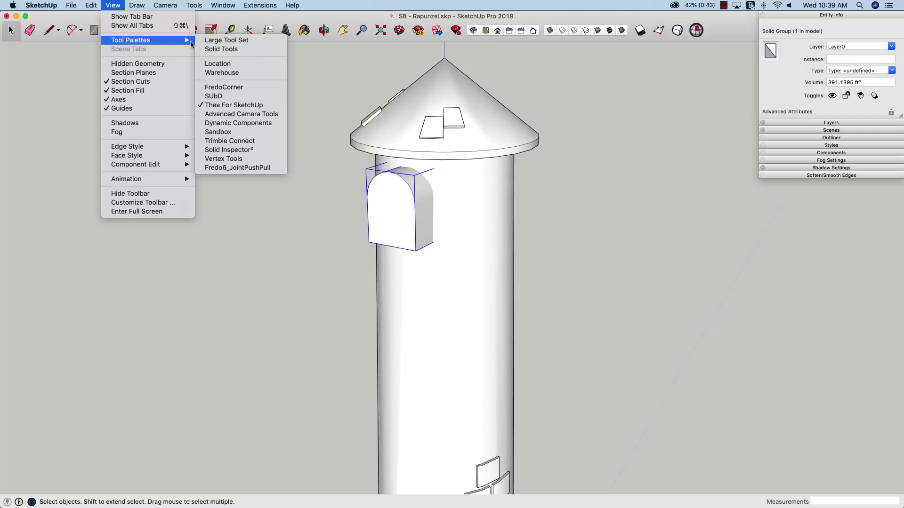
left_click(210, 49)
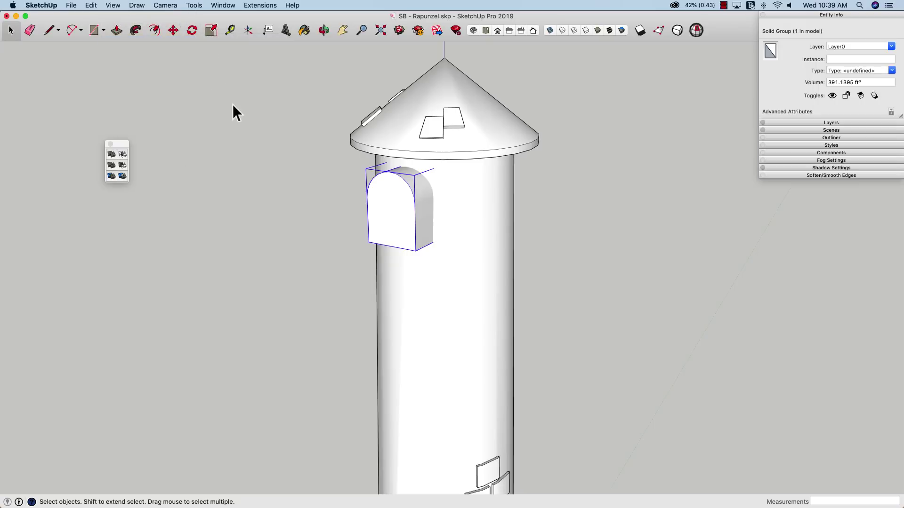
Trim the tower with the arched window block as the cutting solid
left_click(112, 177)
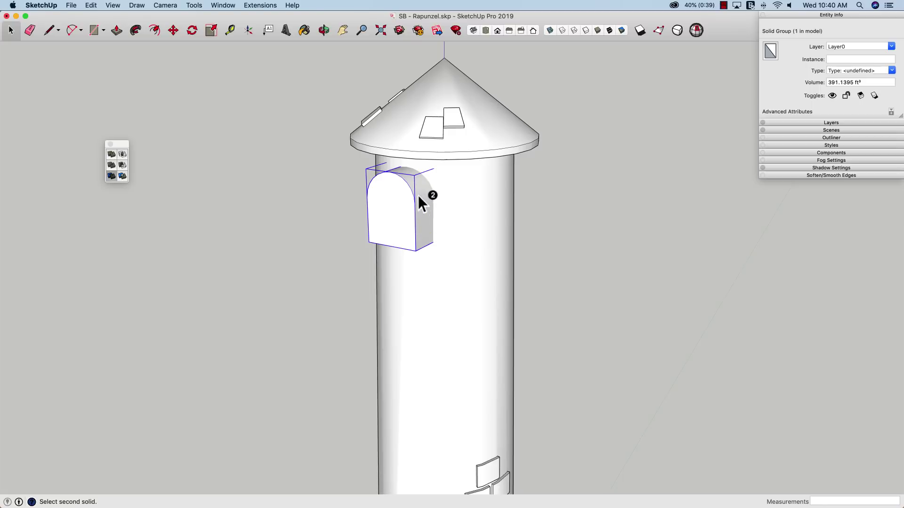
left_click(467, 213)
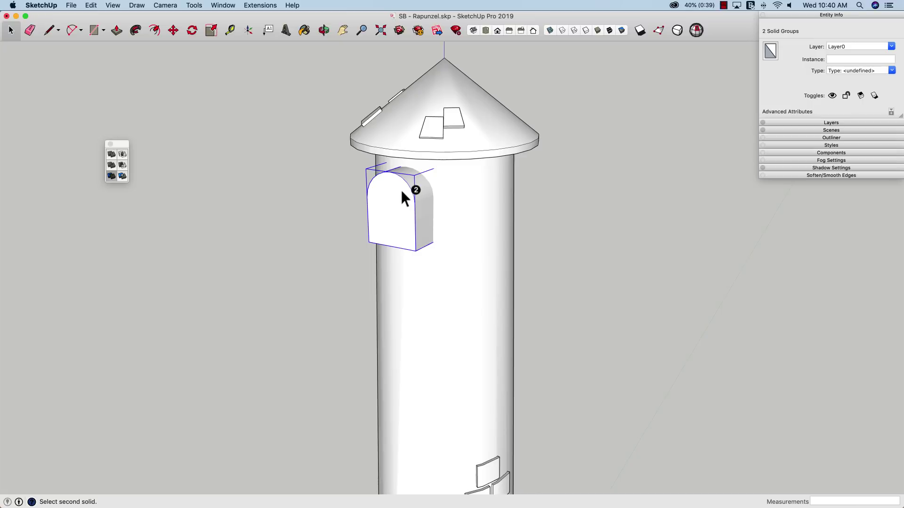
middle_click_drag(472, 204, 458, 200)
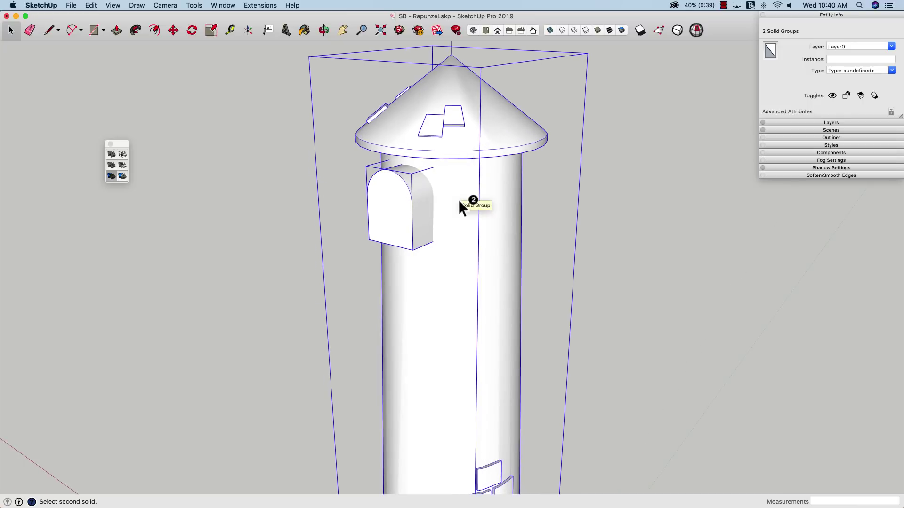
left_click(459, 200)
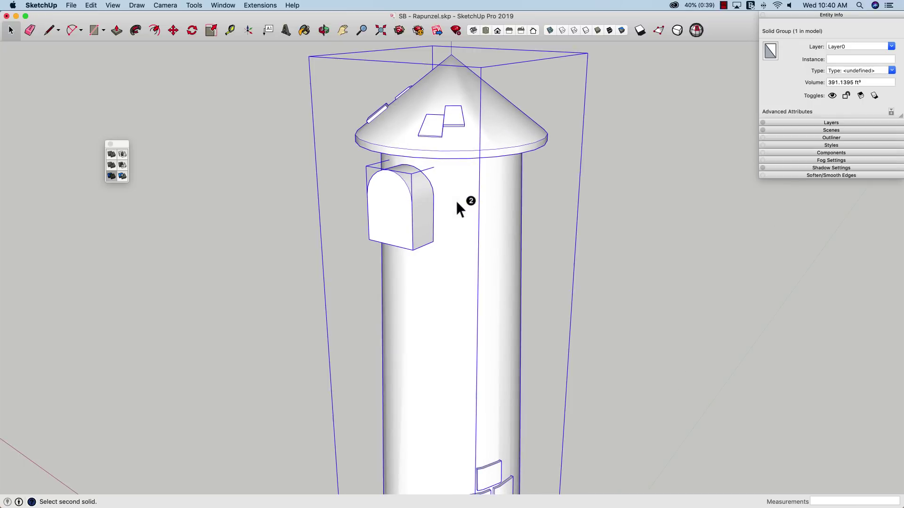
left_click(409, 211)
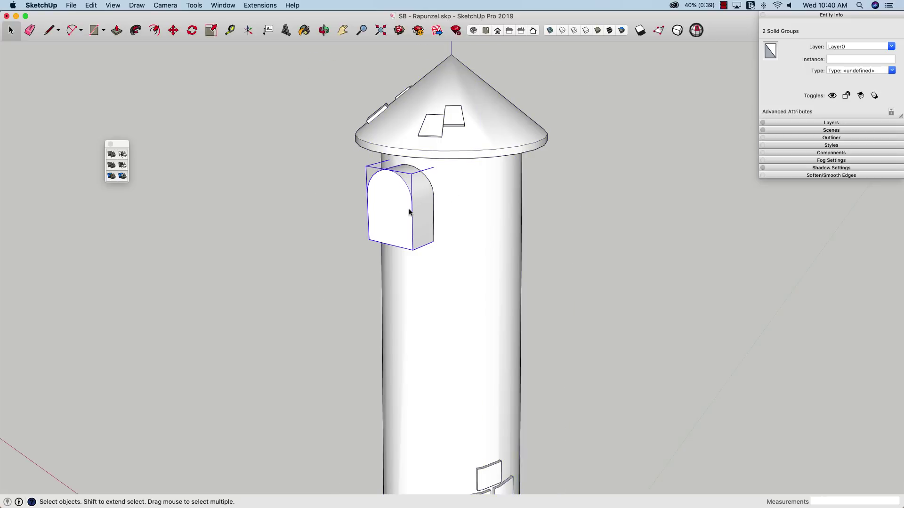
Move the window block about 15' 3 1/8" straight out of the tower wall, clear of the cut opening
key("m")
middle_click_drag(361, 277, 359, 276)
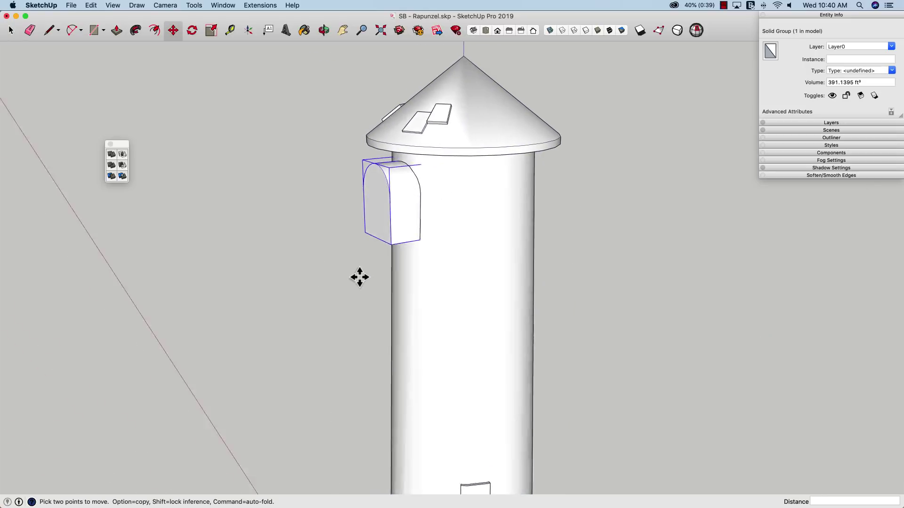
left_click(359, 277)
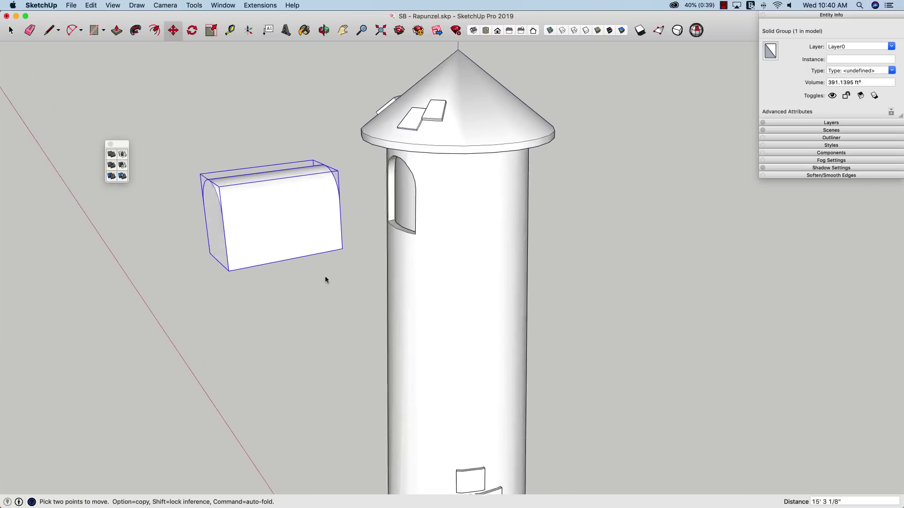
key("space")
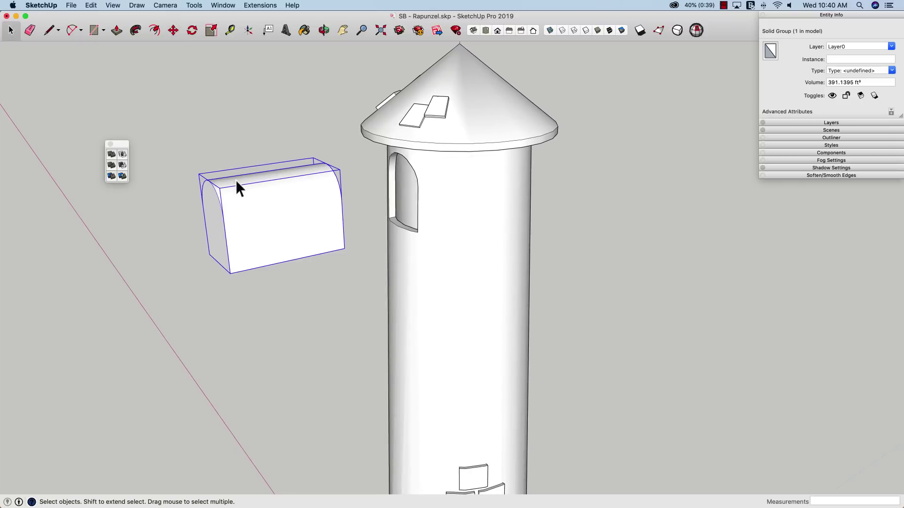
Move the window block about 38' 2 9/16" aside so that it no longer stands in front of the opening
scroll(239, 197, "up", 3)
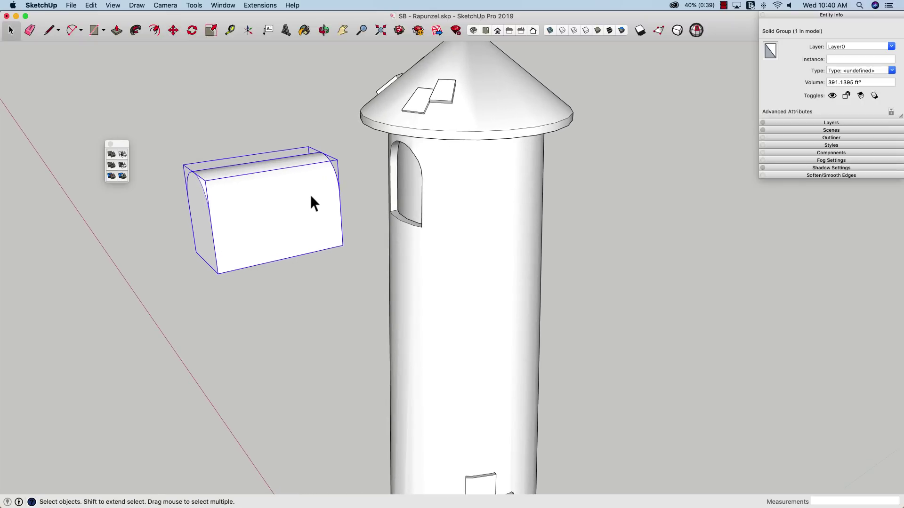
middle_click_drag(311, 196, 261, 199)
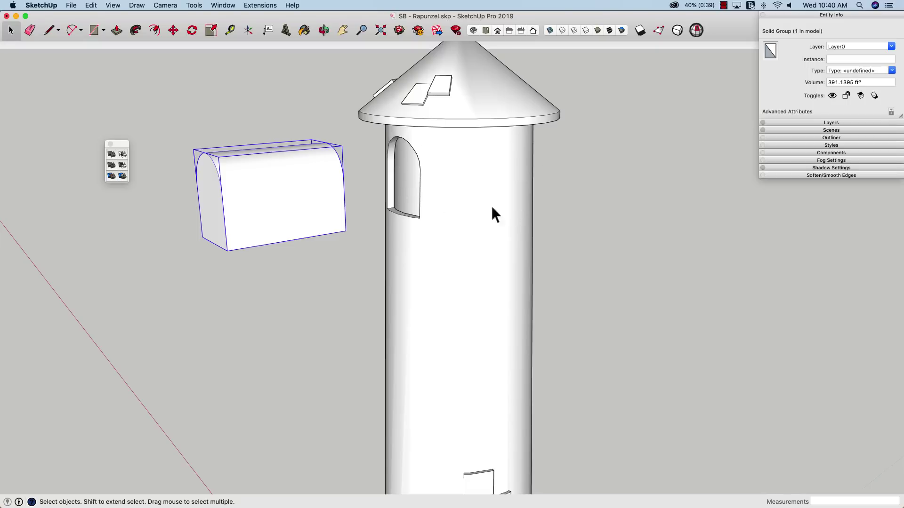
middle_click_drag(477, 169, 455, 81)
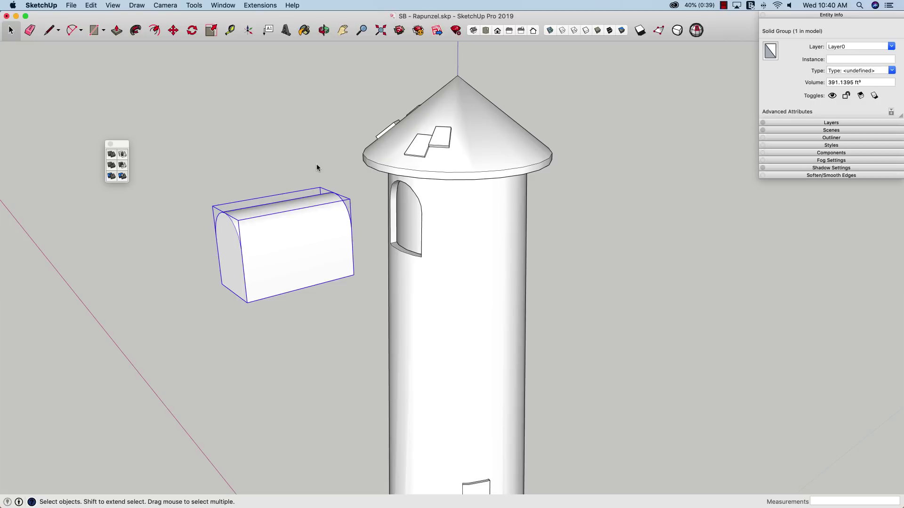
middle_click_drag(319, 174, 288, 246)
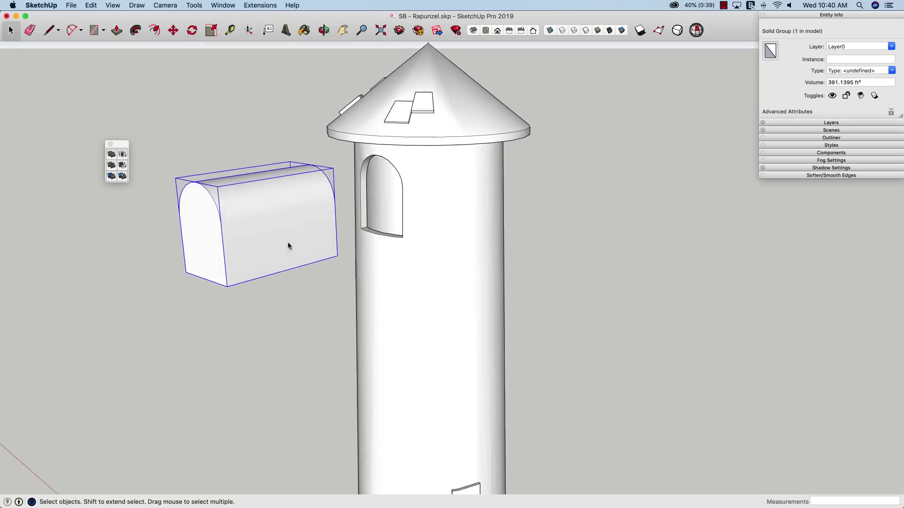
scroll(288, 246, "up", 1)
scroll(424, 297, "up", 2)
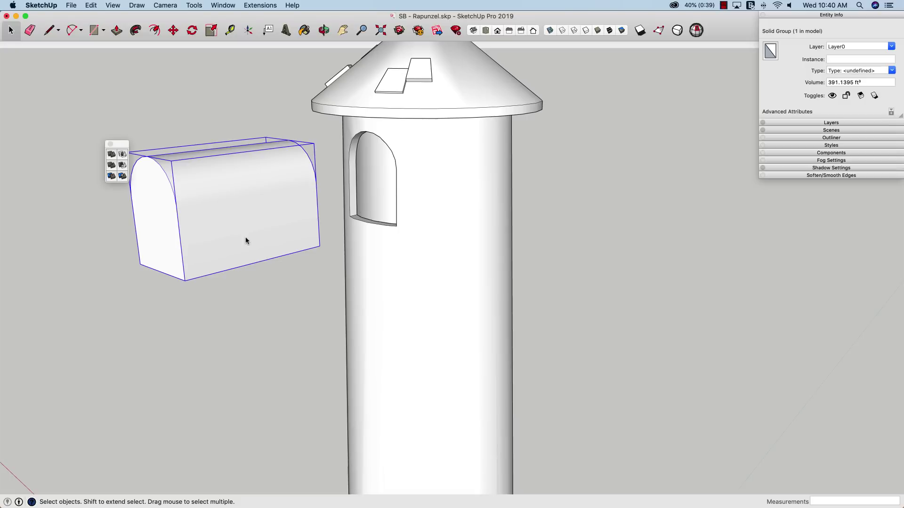
key("m")
left_click(199, 252)
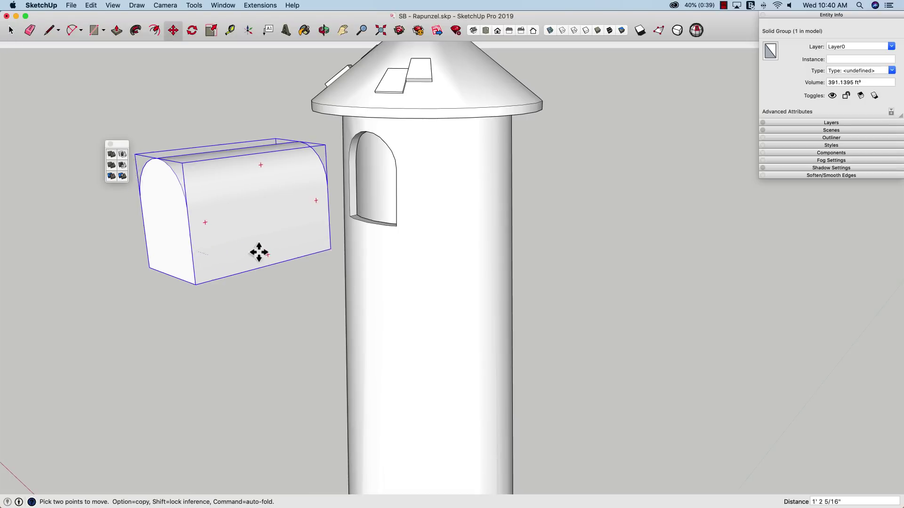
scroll(415, 243, "up", 3)
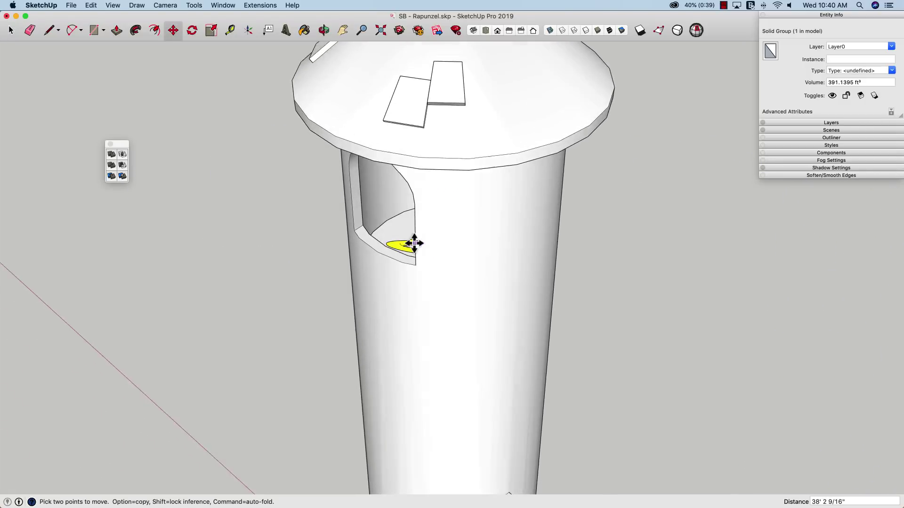
Examine the arched opening in the tower wall and the figure standing inside from close up and from farther away
scroll(414, 243, "up", 1)
scroll(420, 258, "down", 10)
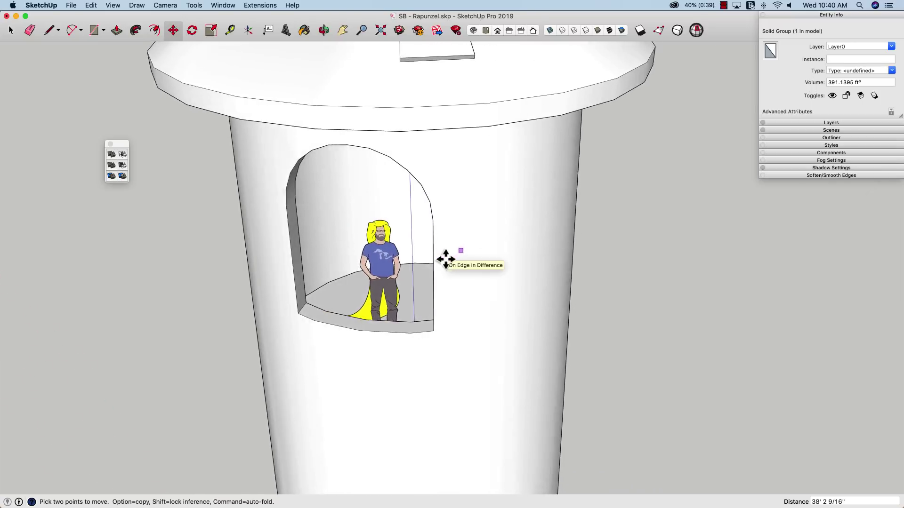
key("space")
scroll(431, 341, "up", 4)
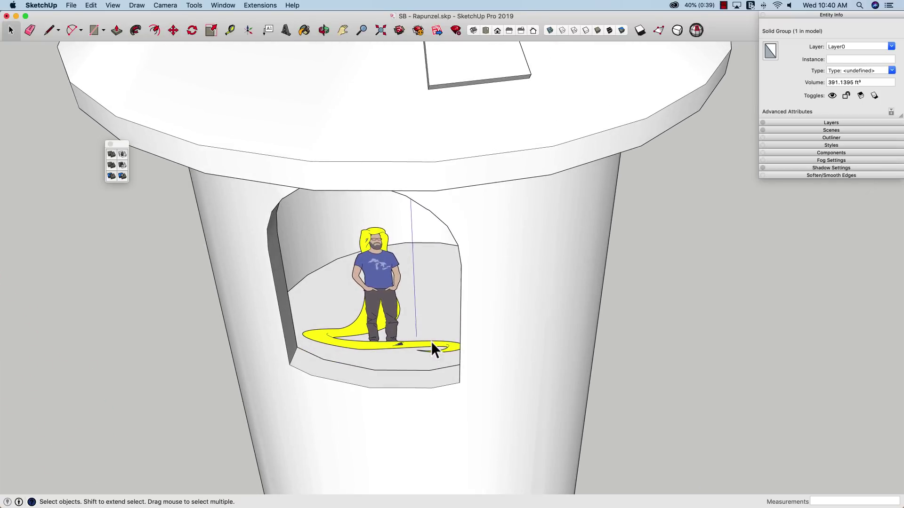
middle_click_drag(499, 371, 383, 346)
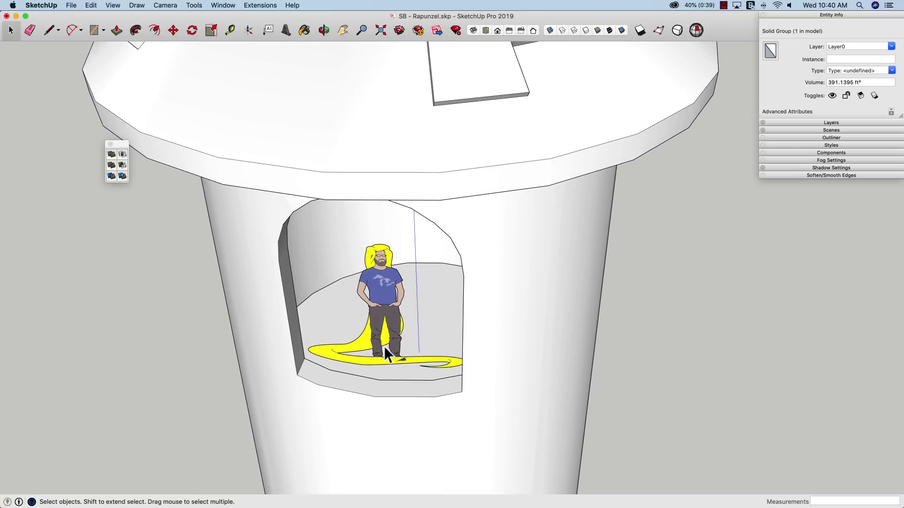
scroll(382, 349, "down", 5)
scroll(382, 348, "down", 10)
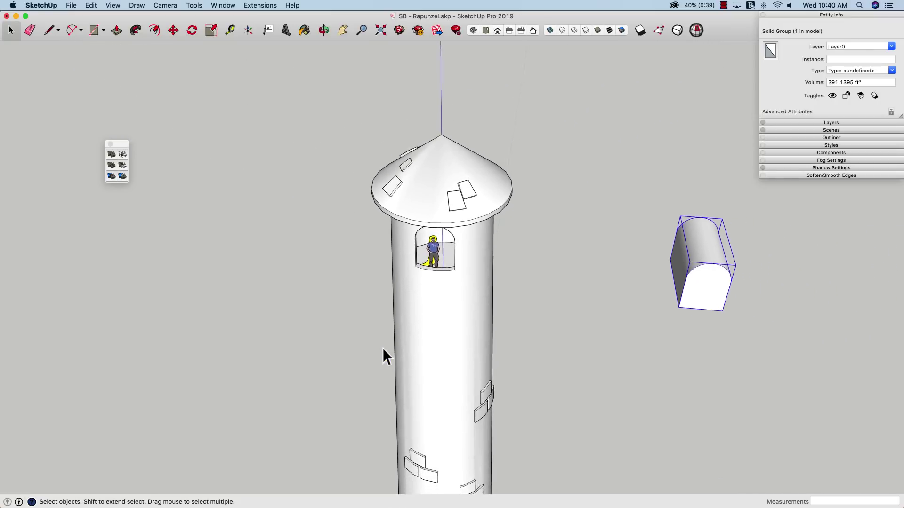